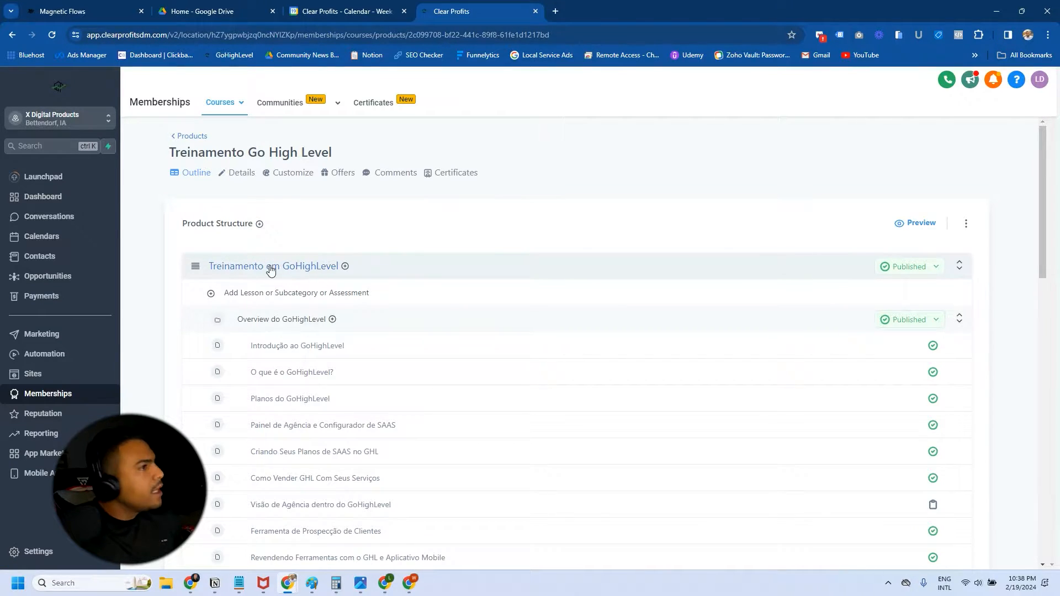
Review the product structure of the Treinamento Go High Level course, from the training module through the integration bonuses to the updates section
left_click(345, 268)
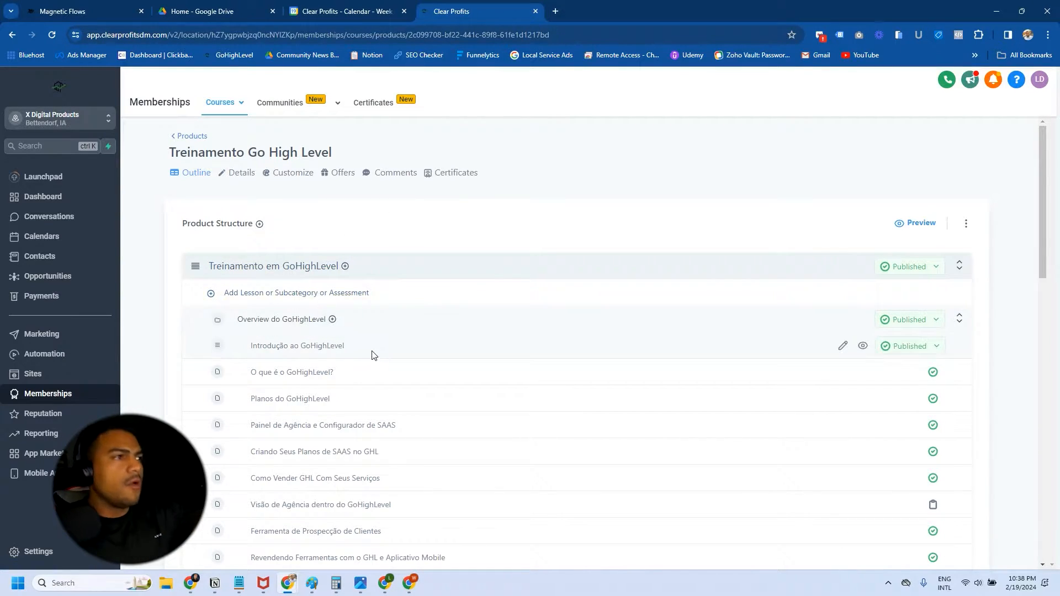
scroll(342, 359, "down", 2)
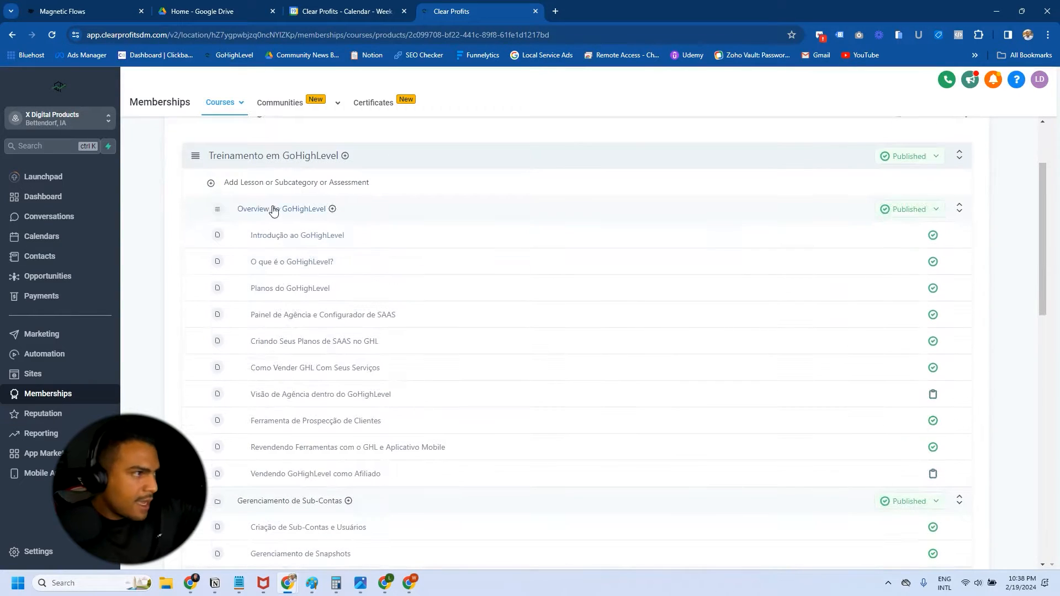
scroll(494, 324, "down", 2)
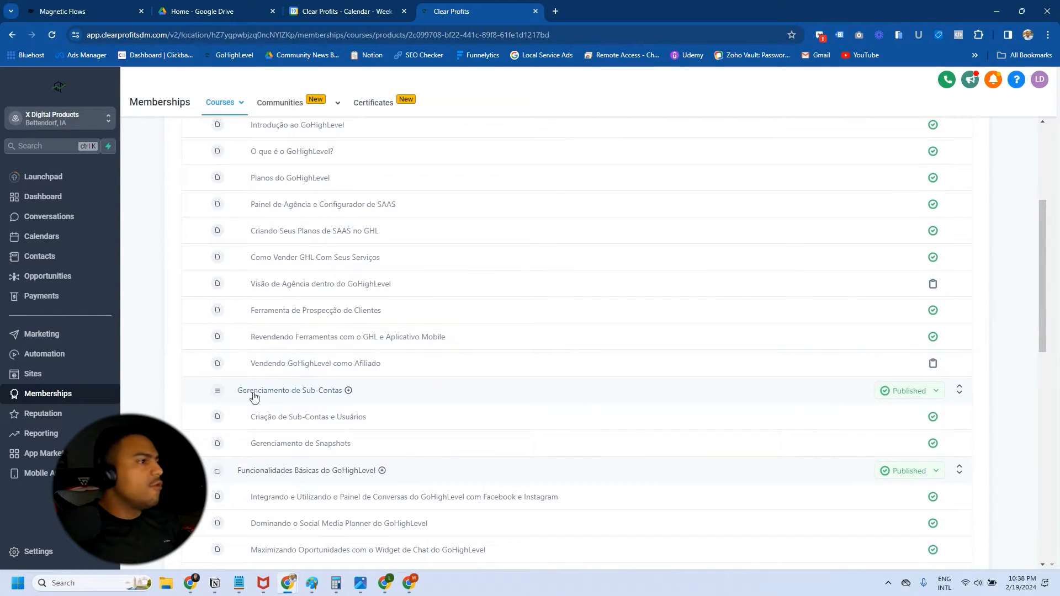
scroll(298, 397, "down", 2)
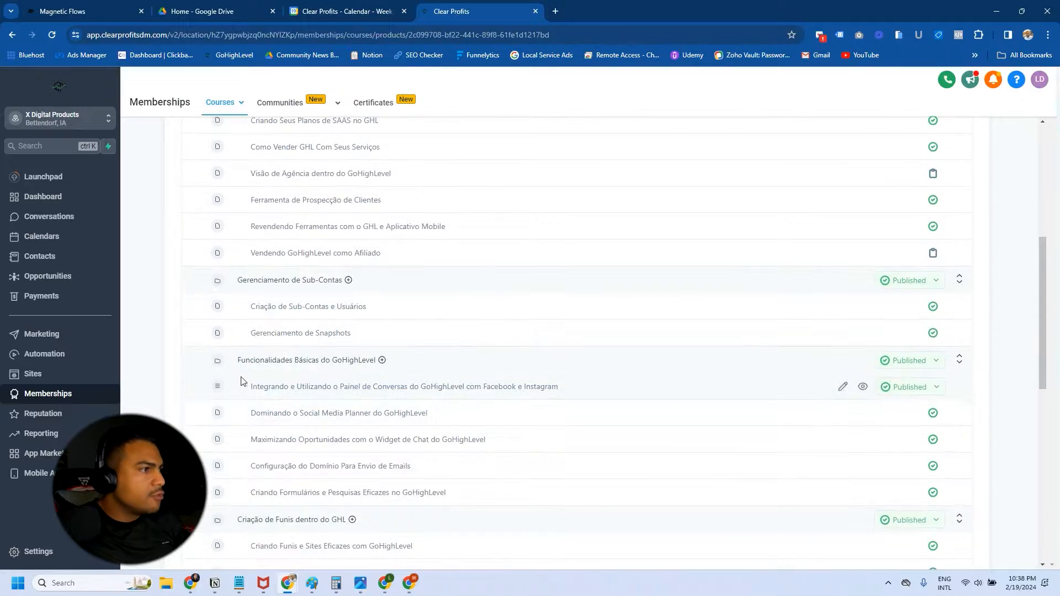
scroll(307, 365, "down", 2)
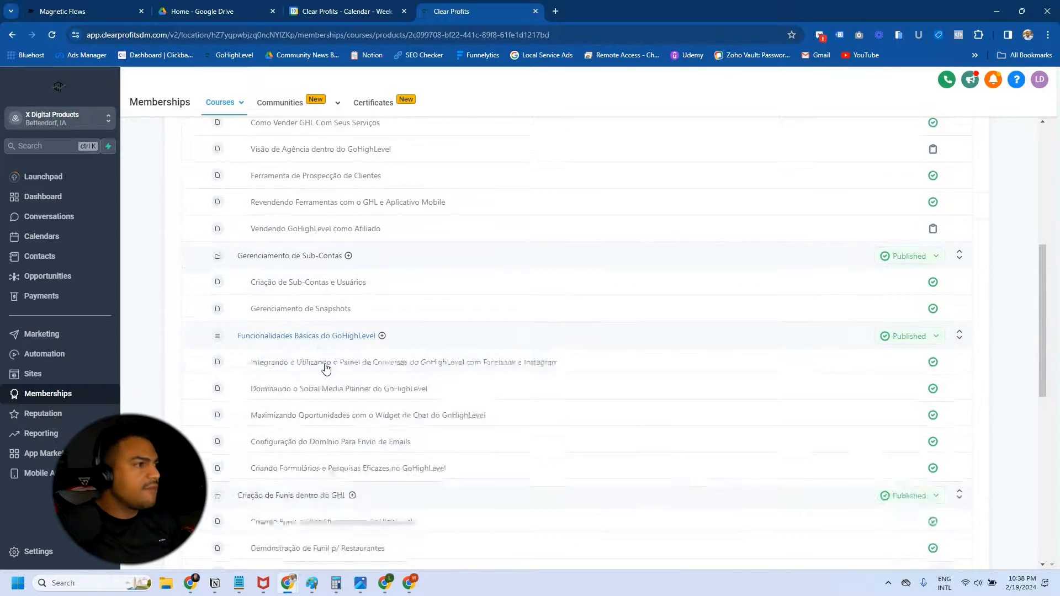
scroll(291, 416, "down", 2)
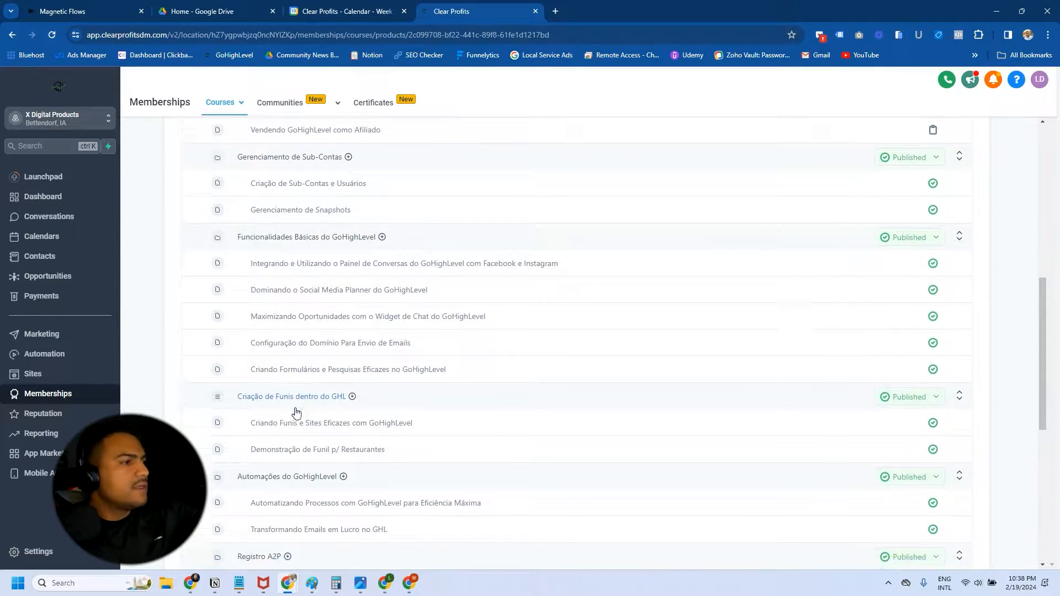
scroll(405, 384, "down", 1)
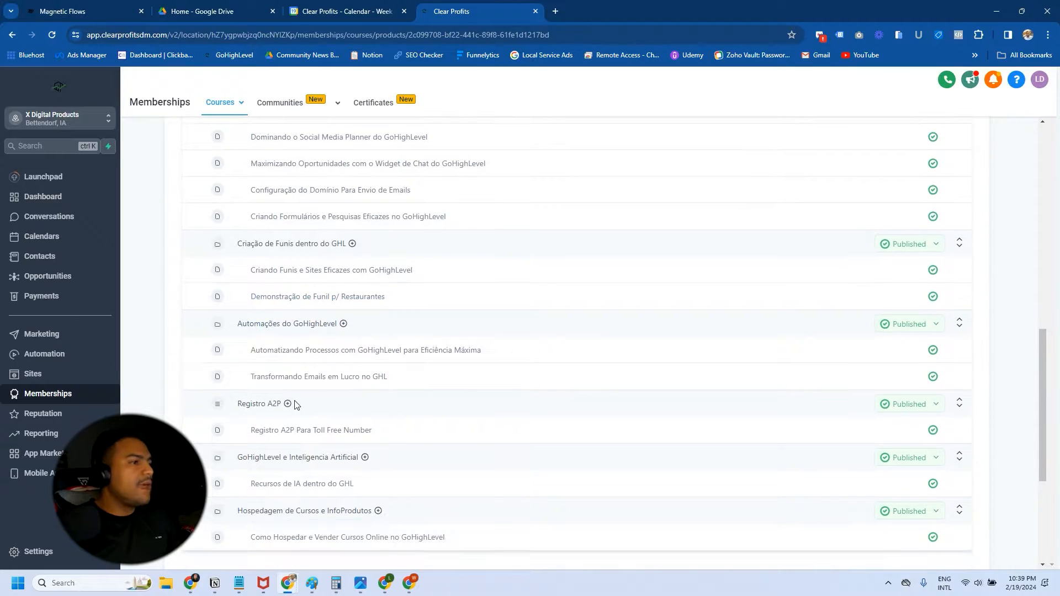
scroll(313, 400, "up", 4)
scroll(313, 400, "down", 4)
scroll(313, 403, "down", 2)
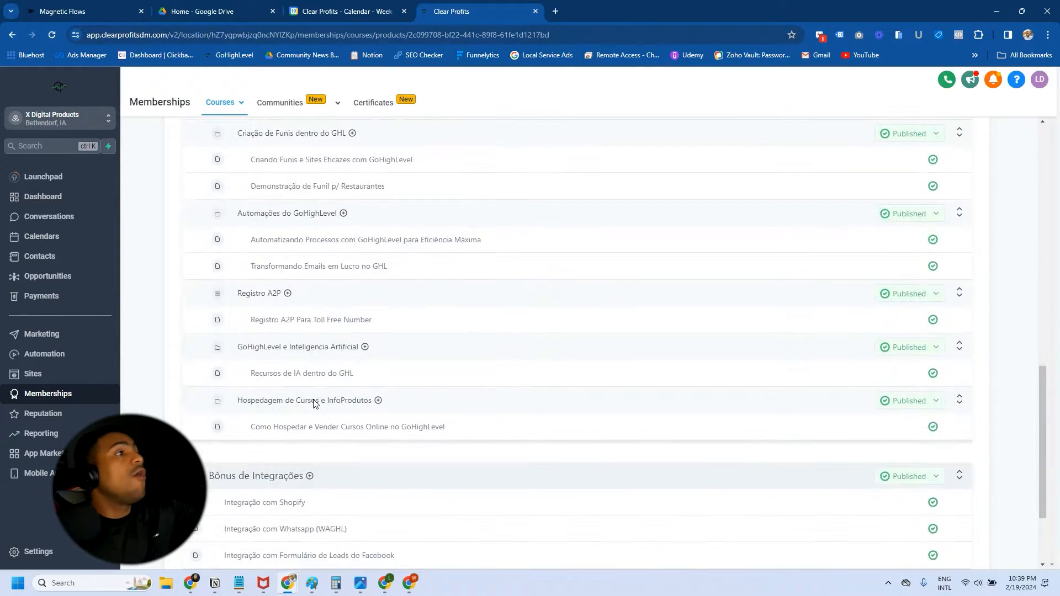
scroll(311, 402, "up", 6)
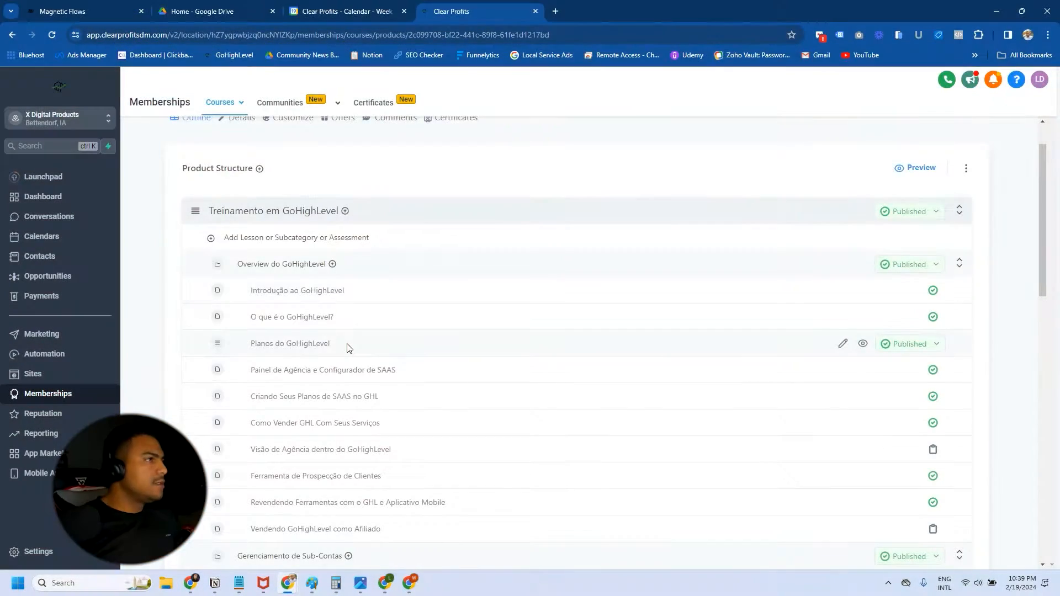
scroll(347, 346, "down", 10)
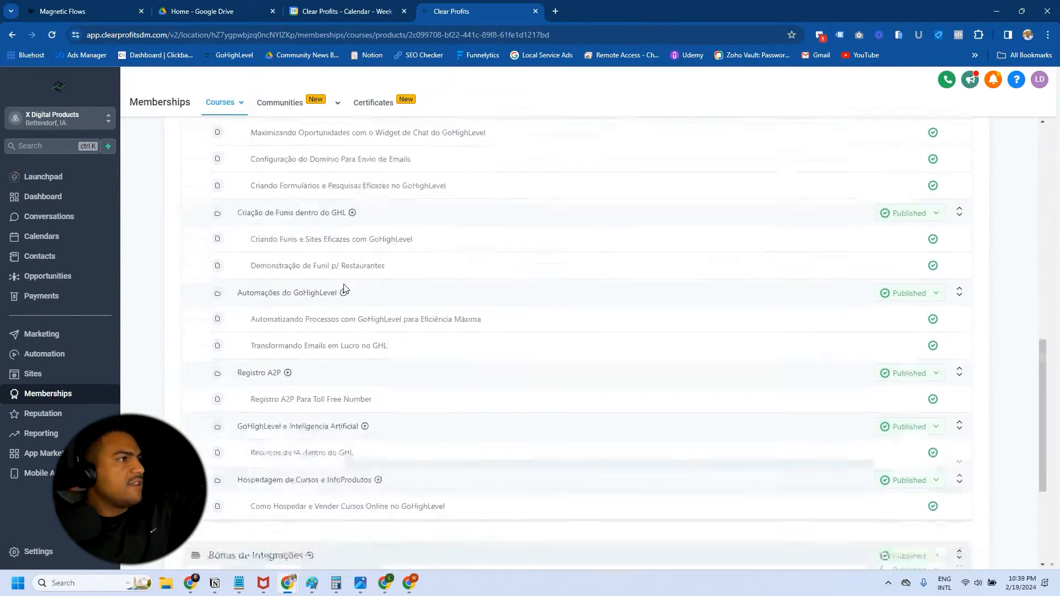
scroll(344, 288, "down", 3)
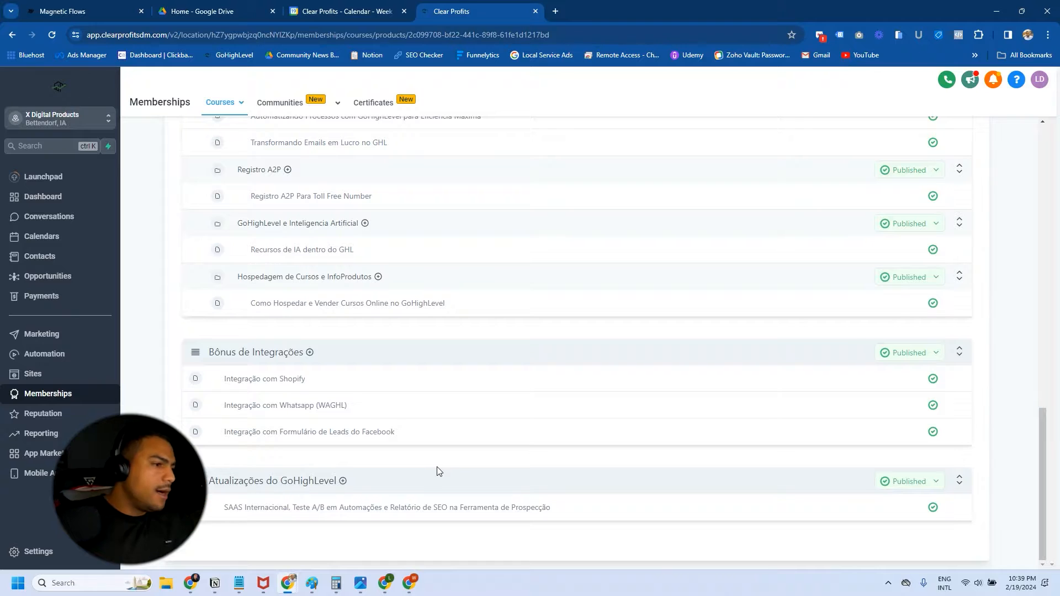
scroll(379, 359, "up", 10)
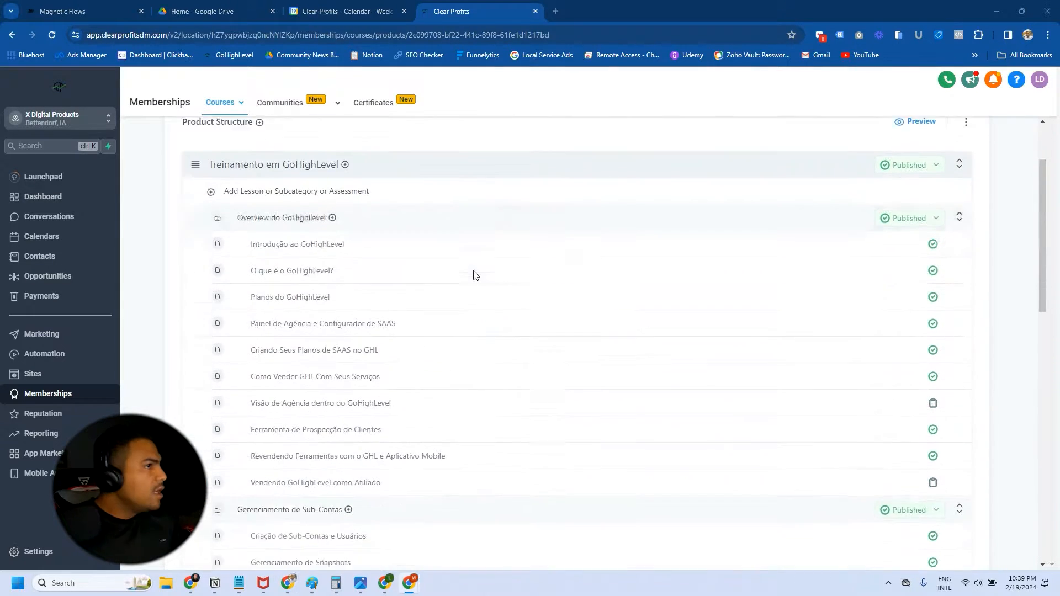
scroll(577, 308, "up", 5)
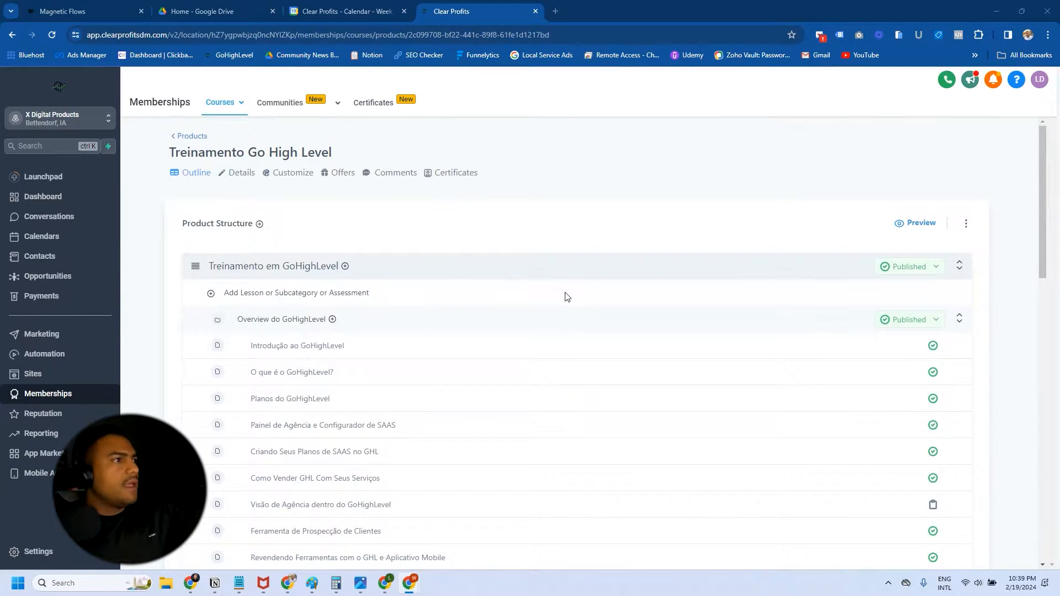
scroll(567, 297, "down", 3)
scroll(584, 298, "up", 3)
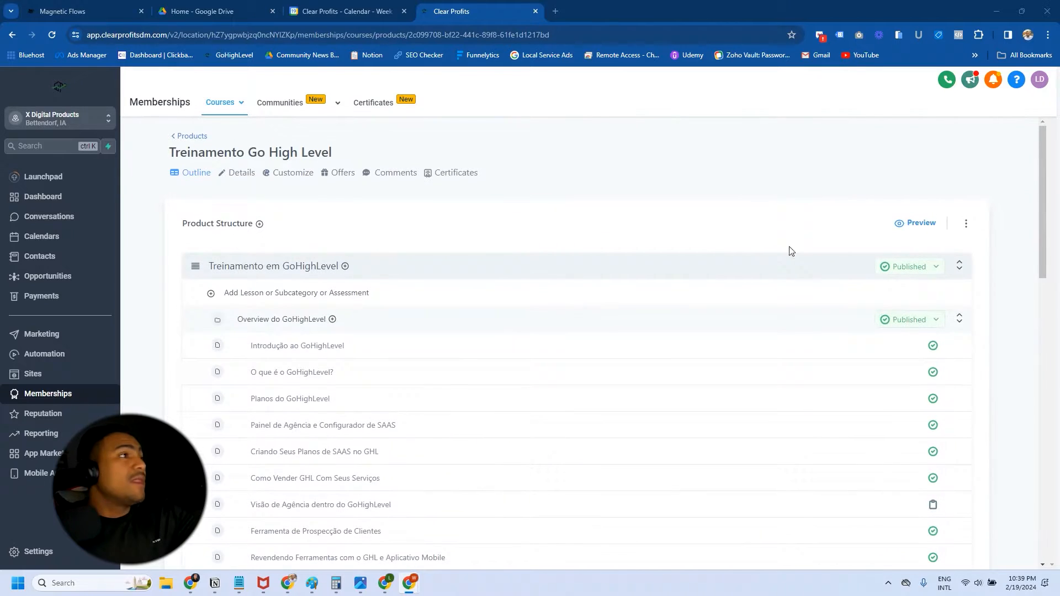
Preview the Treinamento Go High Level course as members see it and look over its welcome page
left_click(911, 231)
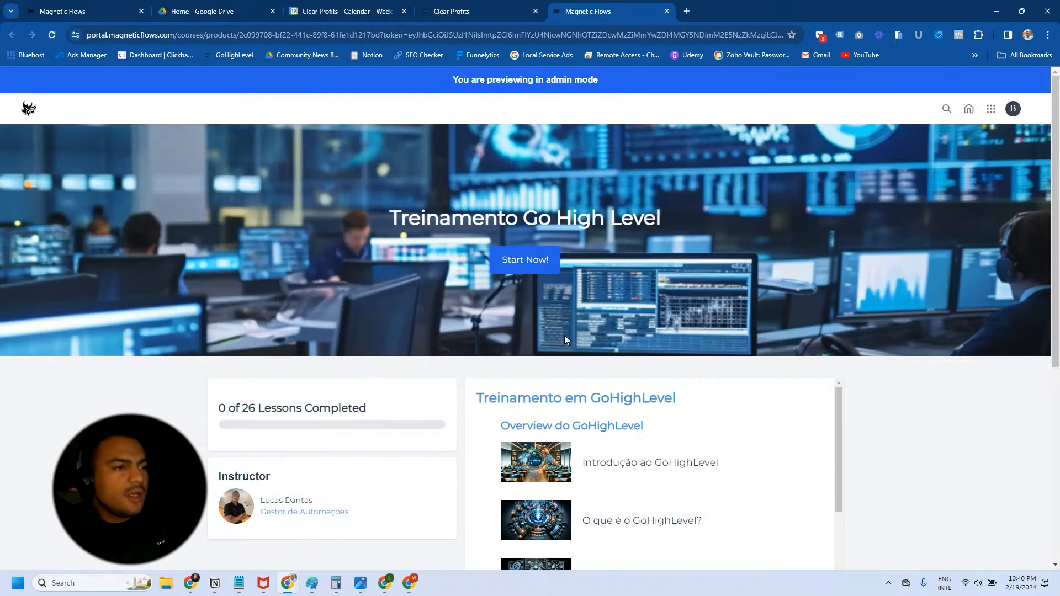
scroll(602, 370, "down", 4)
scroll(602, 369, "up", 4)
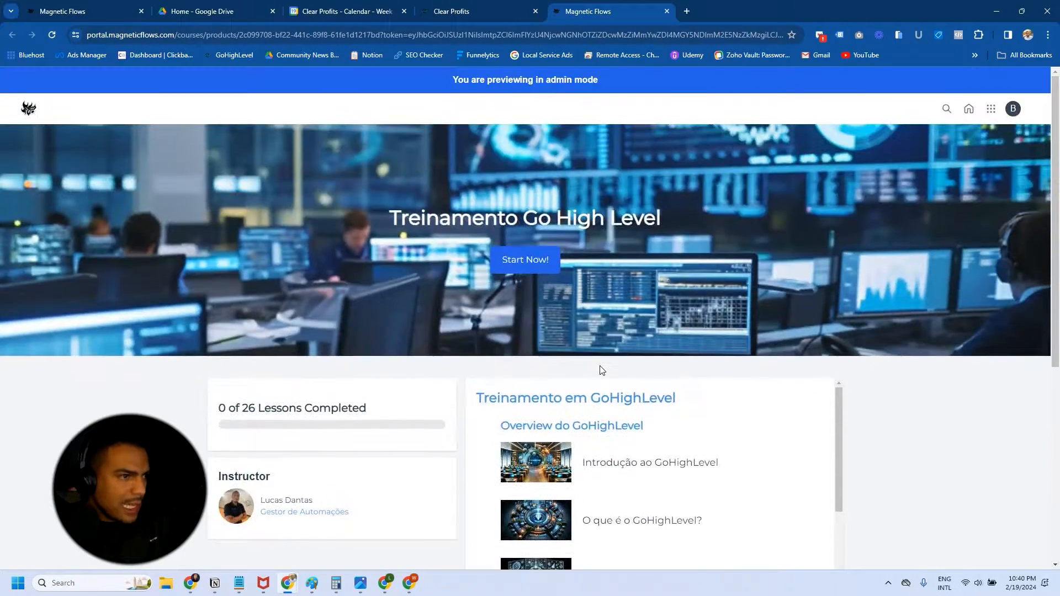
Return to the course editor and review the product details, covering the title, description and product thumbnail
left_click(483, 13)
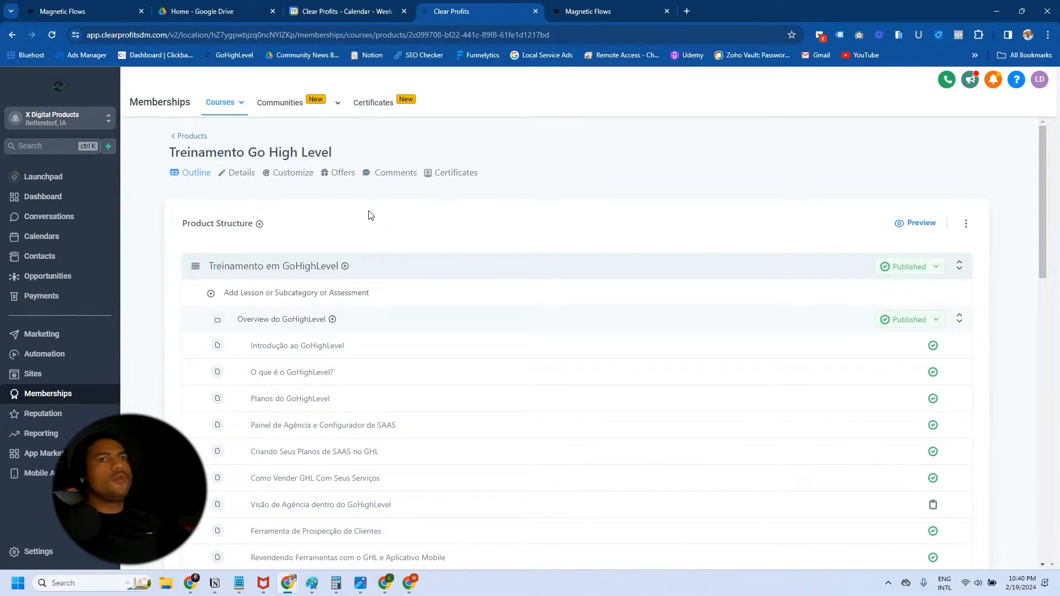
left_click(247, 180)
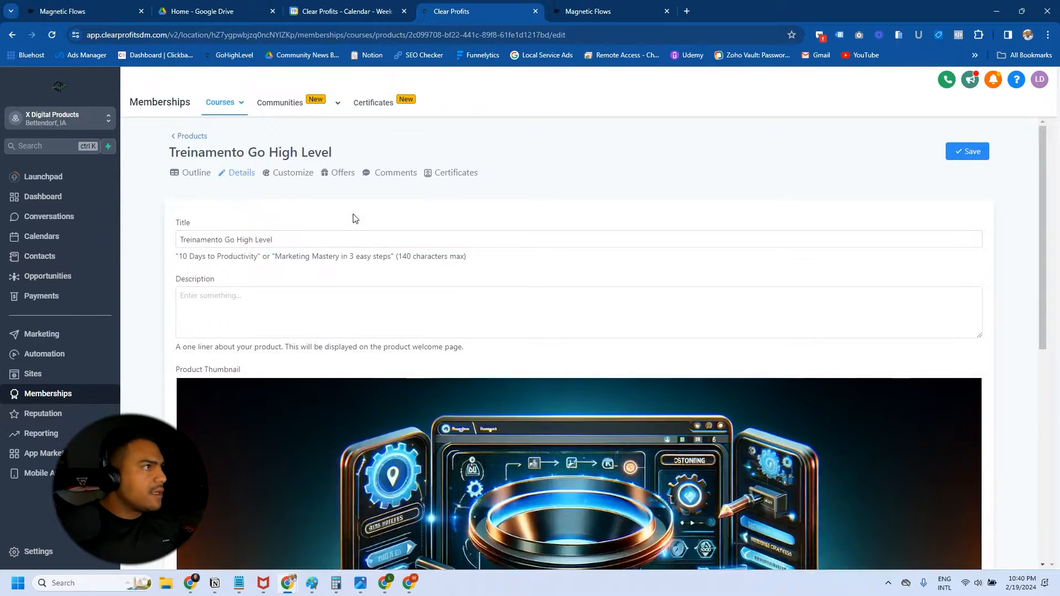
scroll(353, 218, "down", 1)
left_click(213, 240)
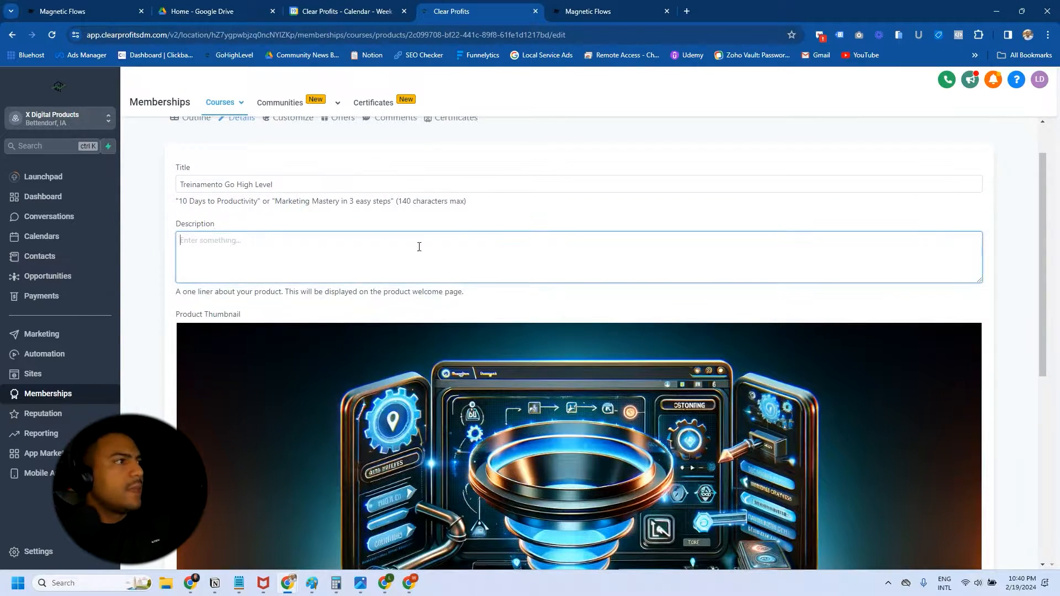
scroll(419, 247, "down", 5)
scroll(607, 347, "down", 2)
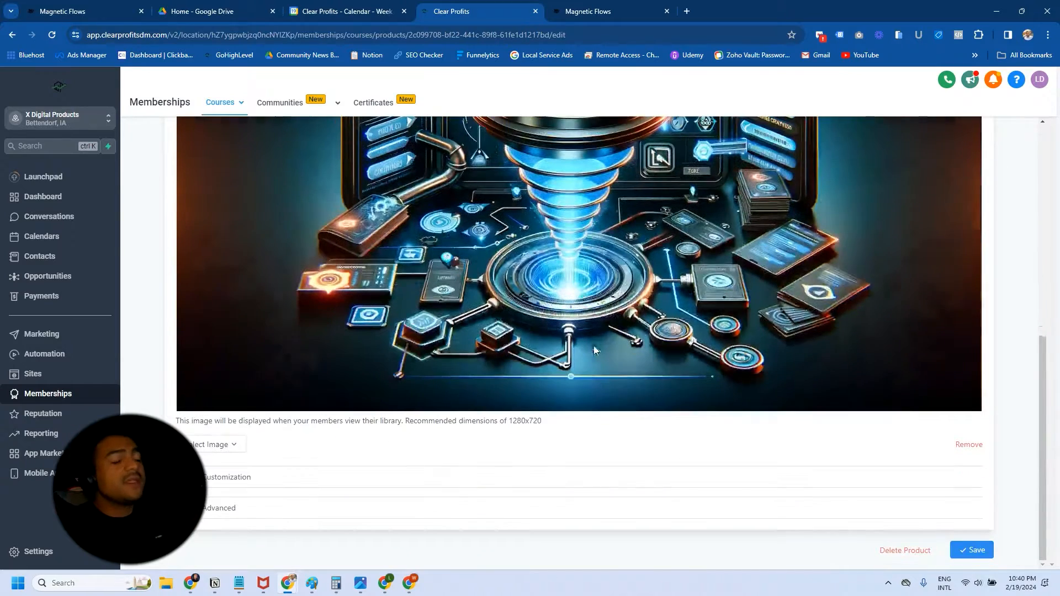
Check the Customization section of the product details, collapse it, and expand the Advanced section to inspect its custom code fields
left_click(213, 477)
scroll(364, 402, "down", 4)
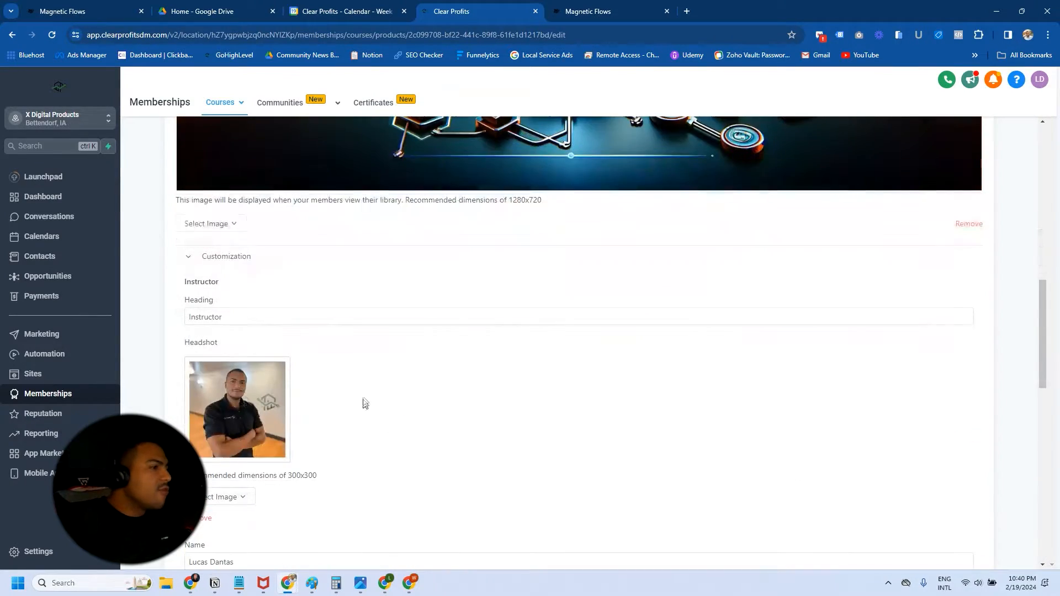
left_click(210, 258)
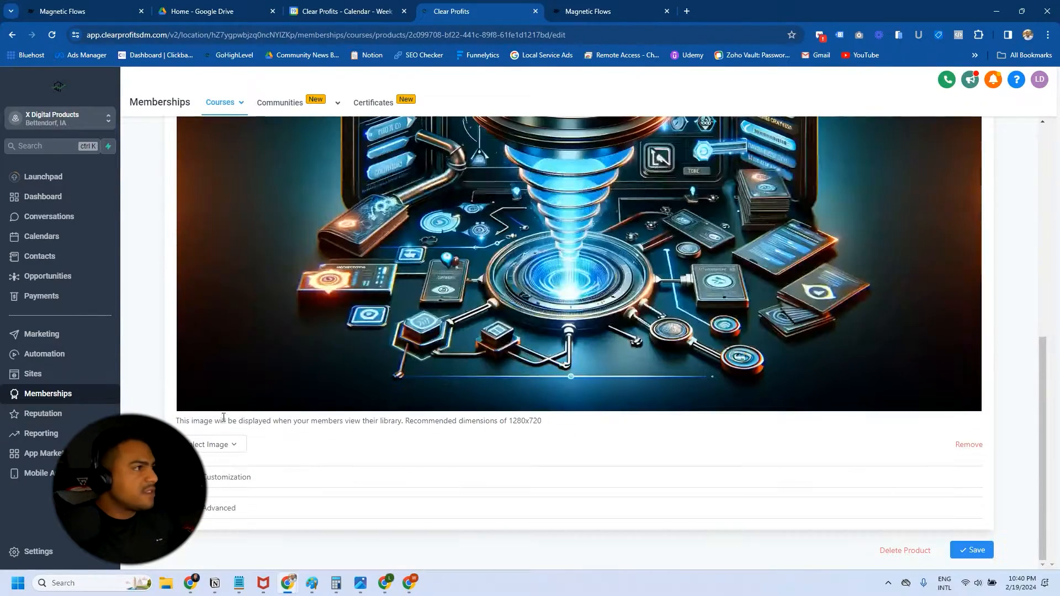
left_click(200, 508)
scroll(326, 444, "down", 7)
scroll(312, 426, "up", 6)
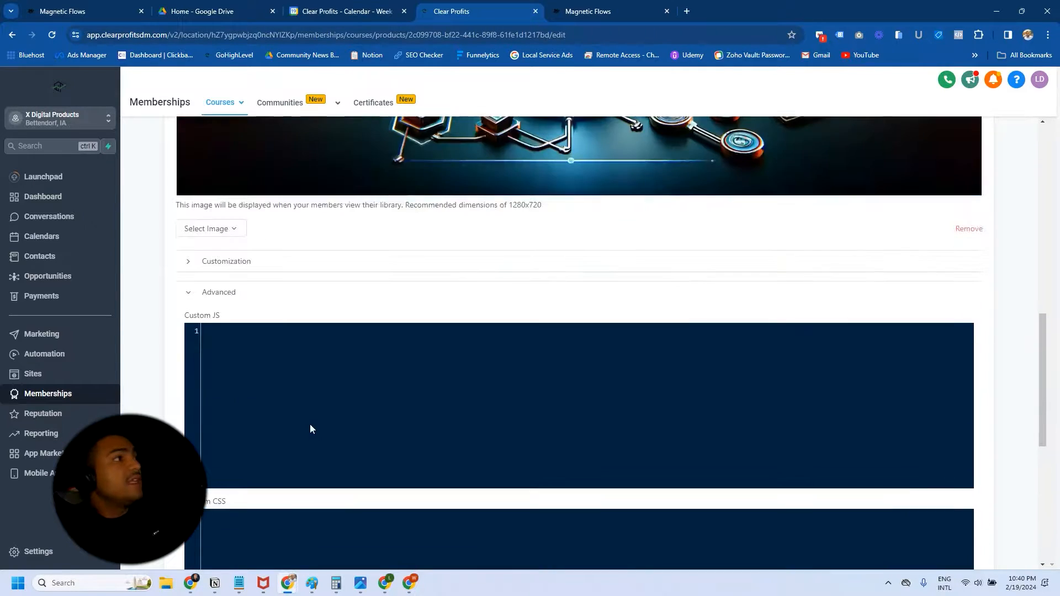
Reopen the Customization section and examine the instructor, logo and favicon settings, along with the custom CSS and tracking code areas
left_click(190, 372)
scroll(325, 370, "down", 3)
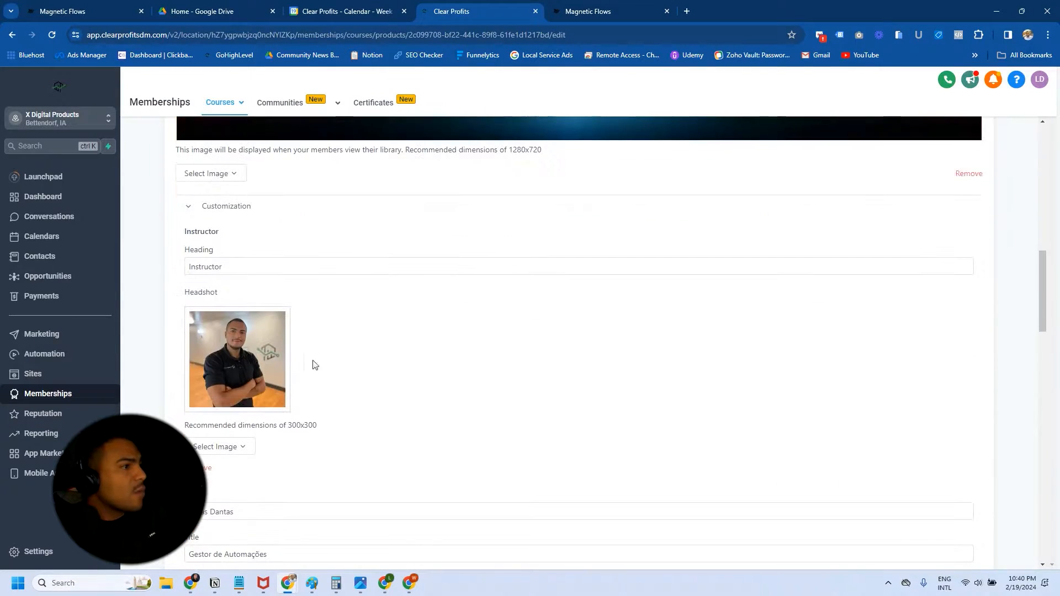
scroll(384, 338, "down", 1)
scroll(336, 349, "down", 6)
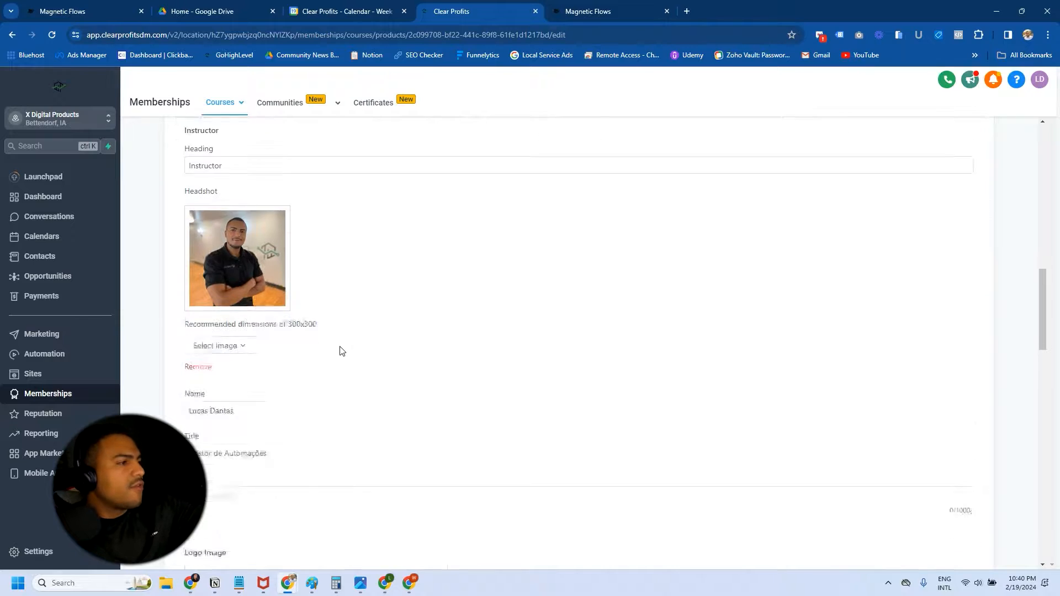
scroll(331, 353, "down", 6)
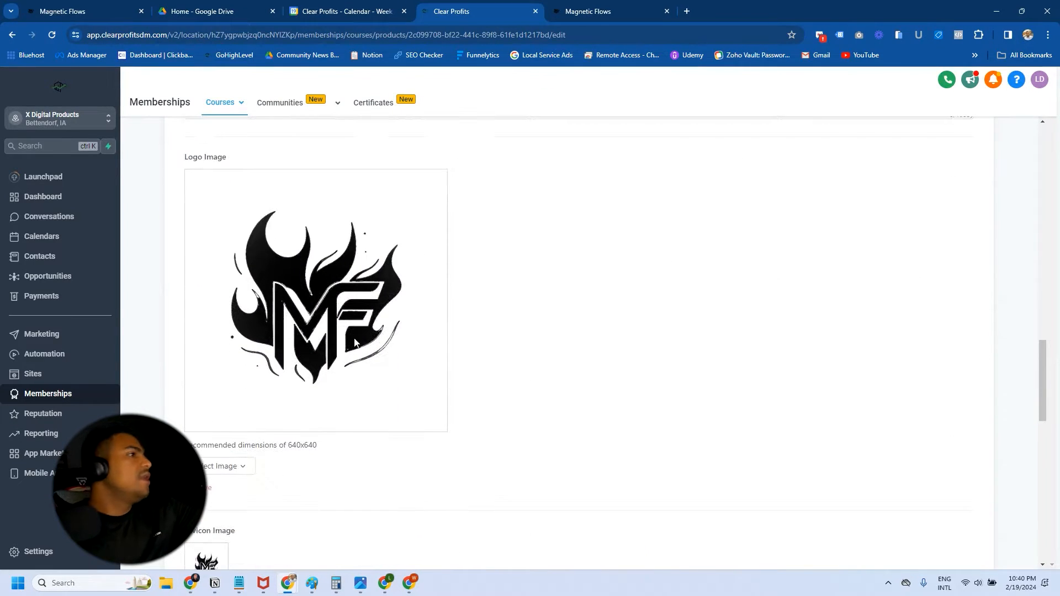
scroll(227, 282, "down", 10)
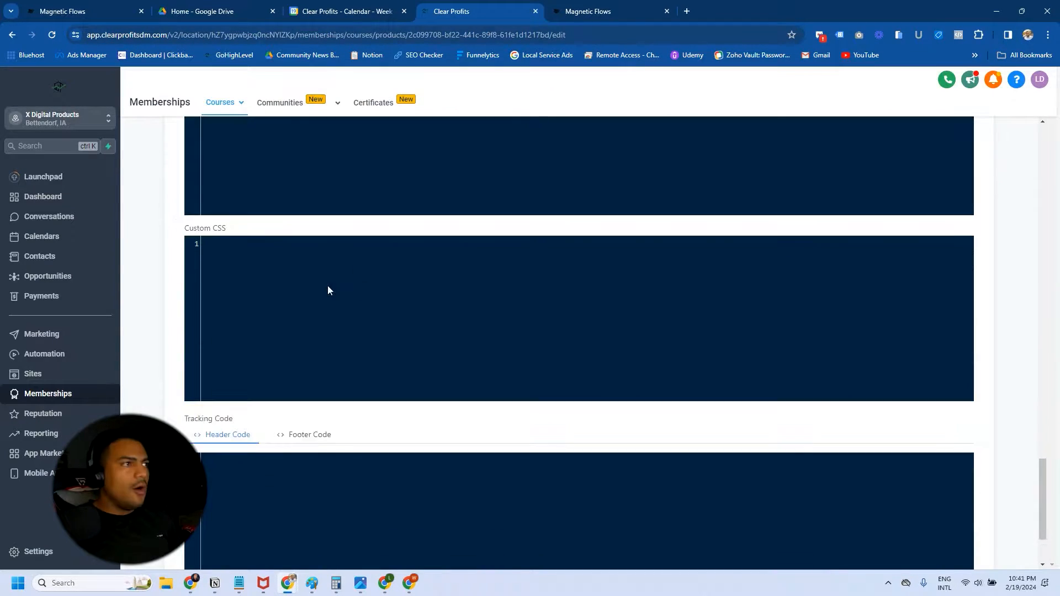
scroll(312, 364, "up", 9)
scroll(287, 331, "up", 18)
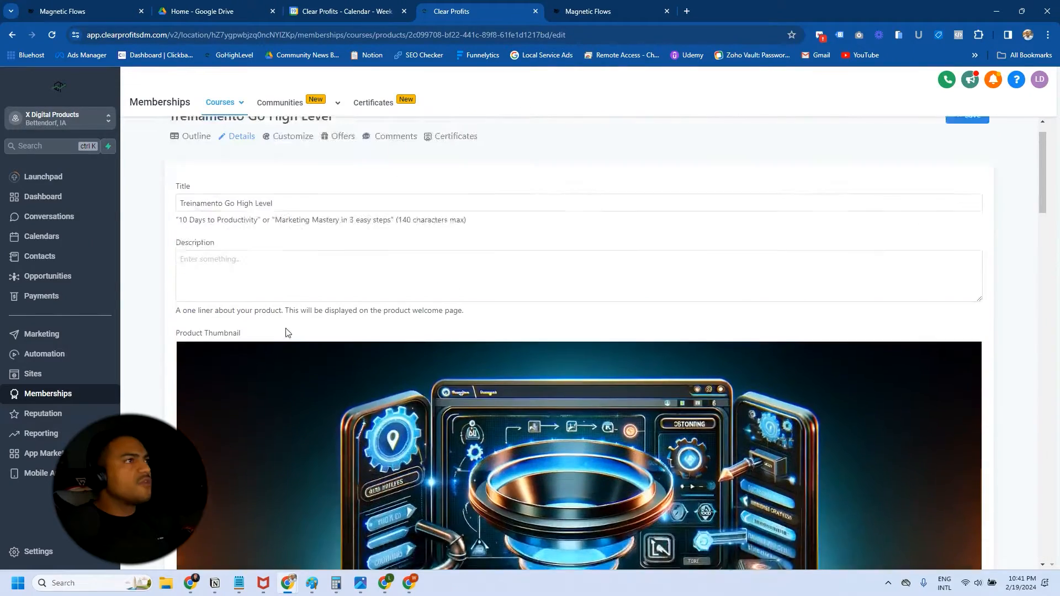
Go to the course's theme choices, preview the New York theme, and look through its module and lesson layout
left_click(293, 173)
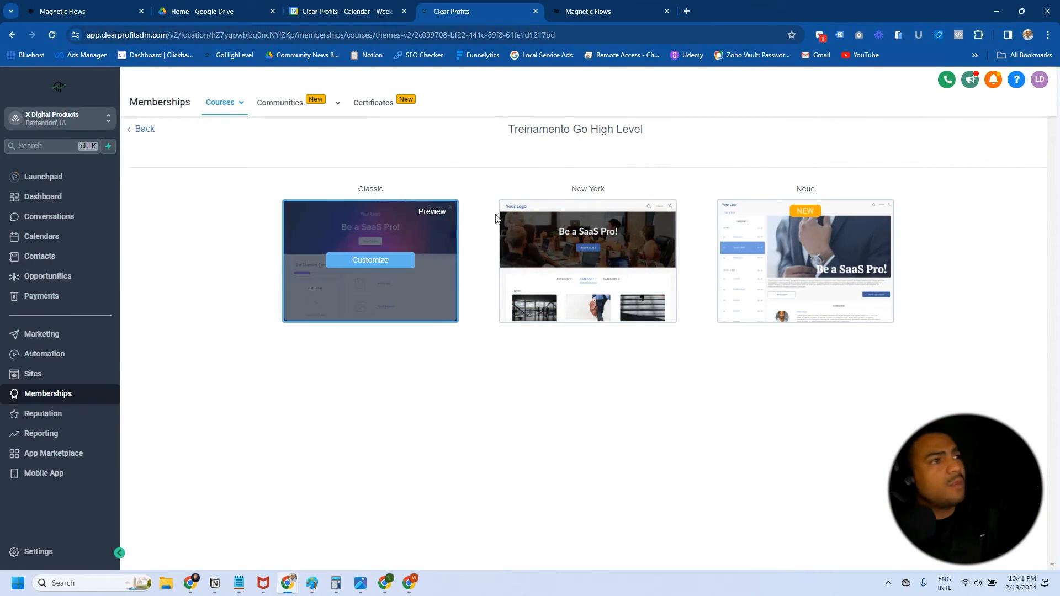
left_click(649, 212)
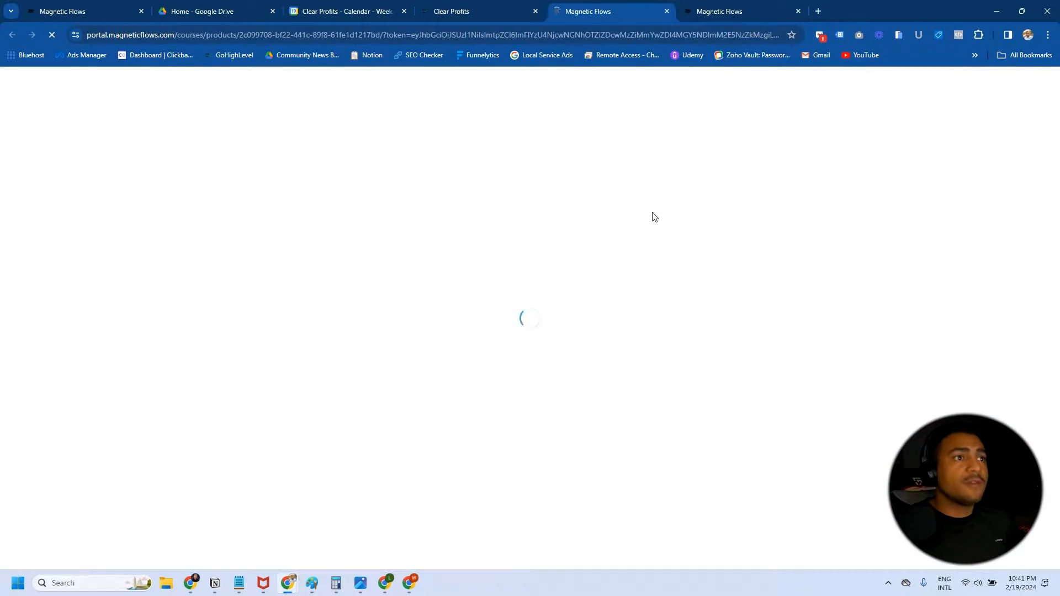
scroll(584, 248, "down", 3)
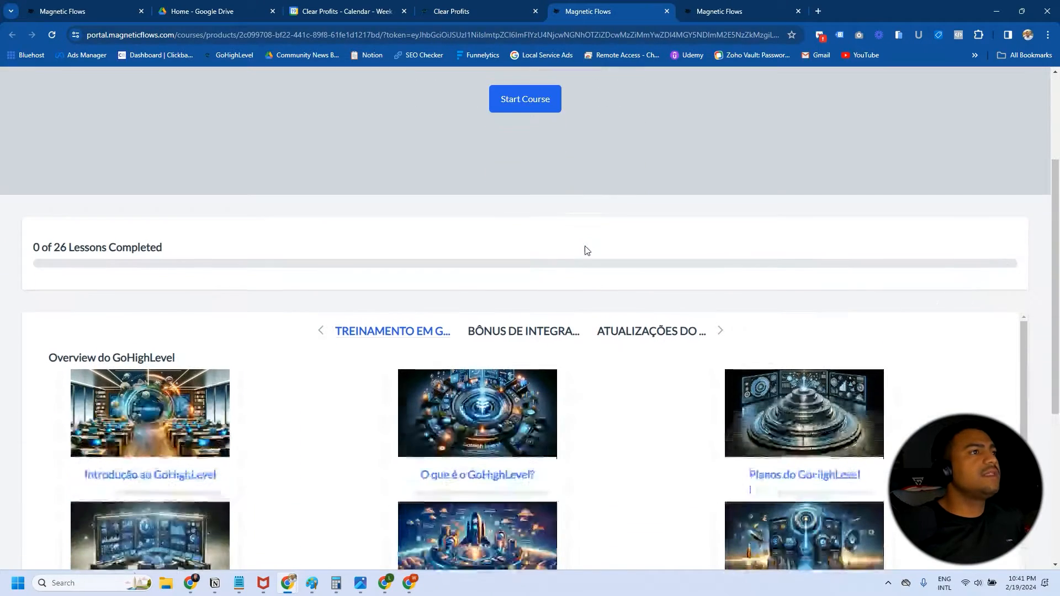
scroll(497, 259, "down", 4)
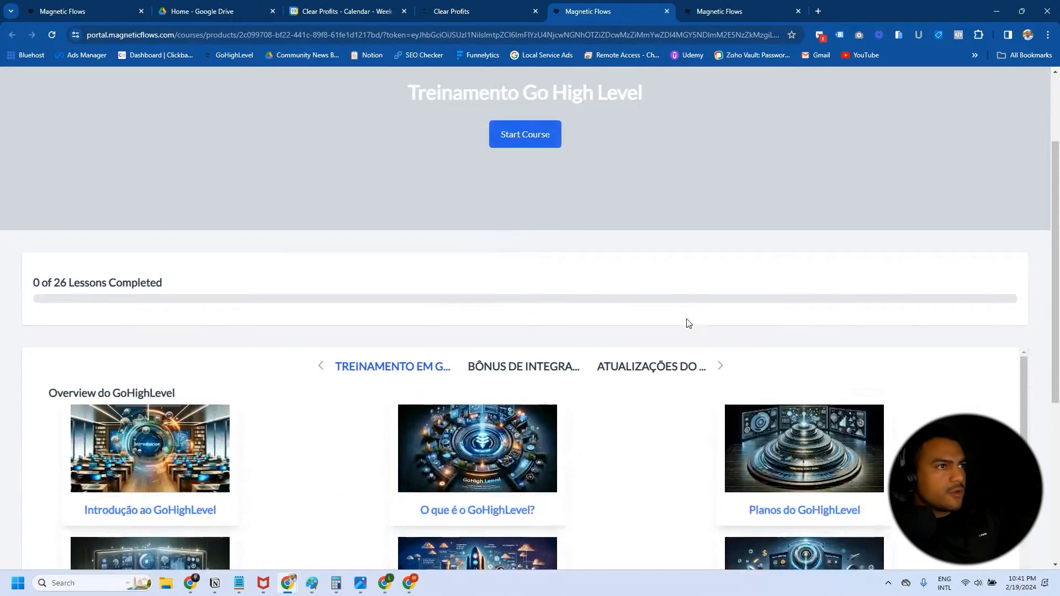
scroll(611, 312, "down", 7)
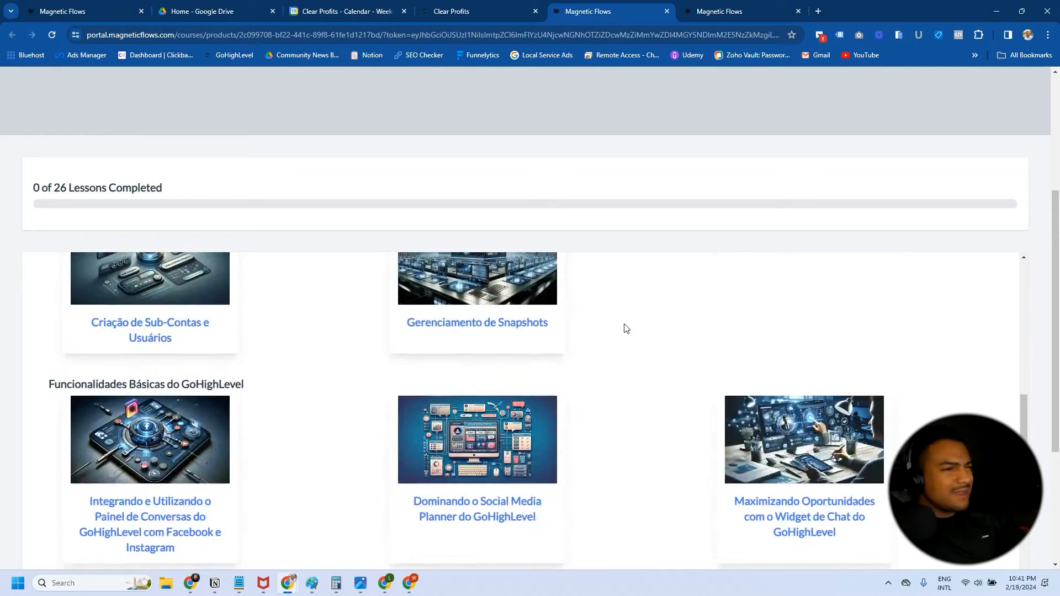
scroll(623, 342, "down", 12)
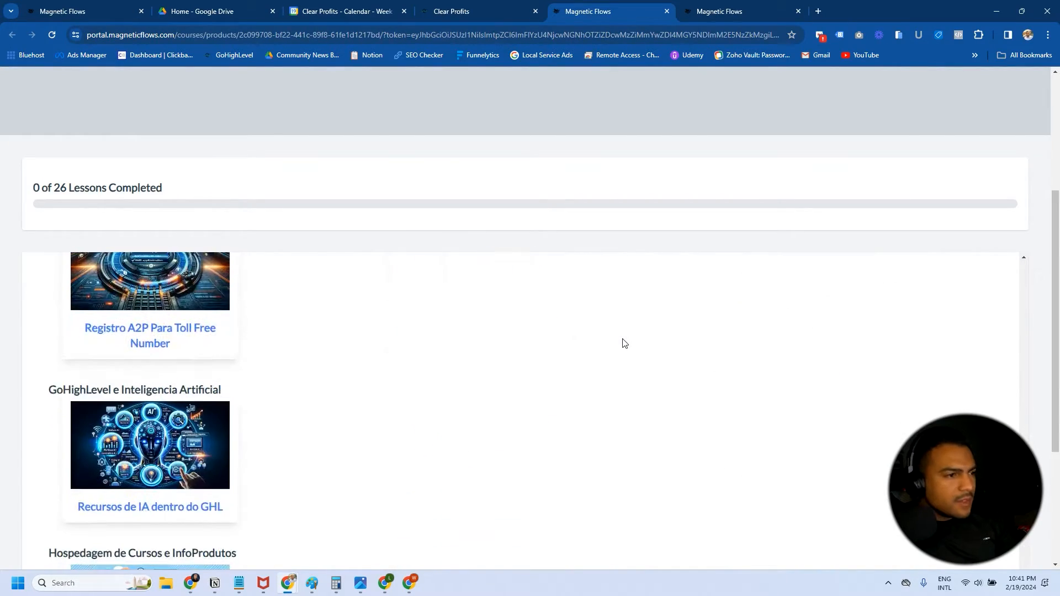
scroll(622, 338, "up", 10)
scroll(623, 334, "up", 6)
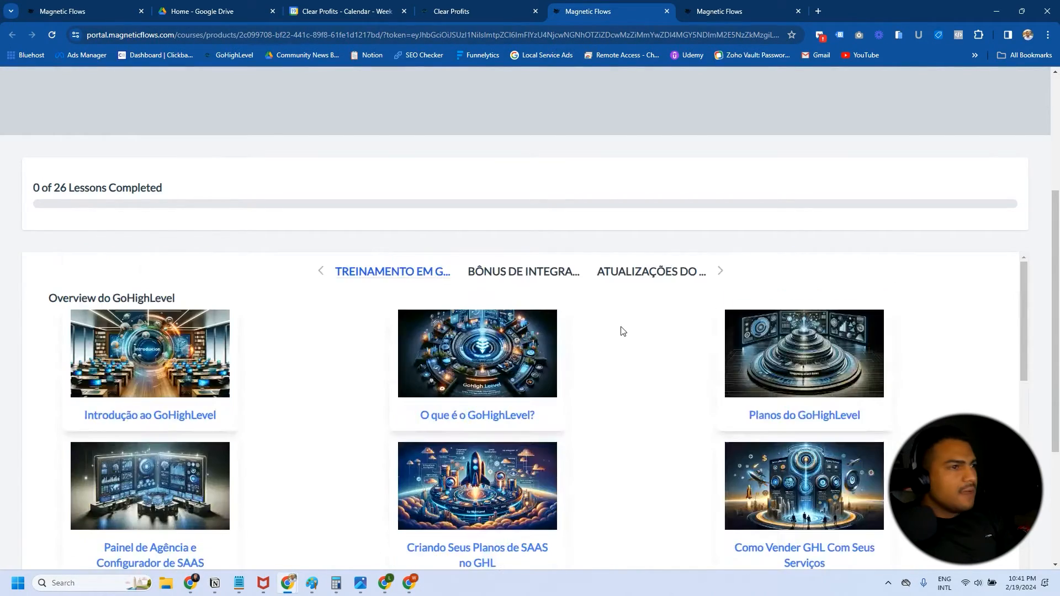
Preview the Neue theme from the theme choices and look through the lesson list beside the video
left_click(543, 12)
left_click(866, 212)
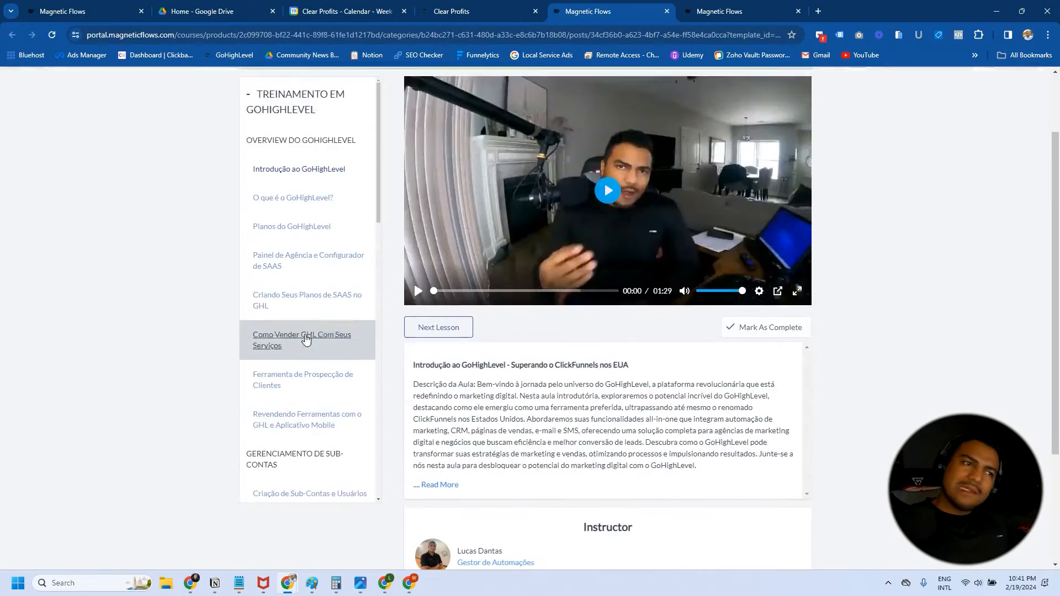
scroll(333, 307, "down", 5)
scroll(333, 307, "down", 9)
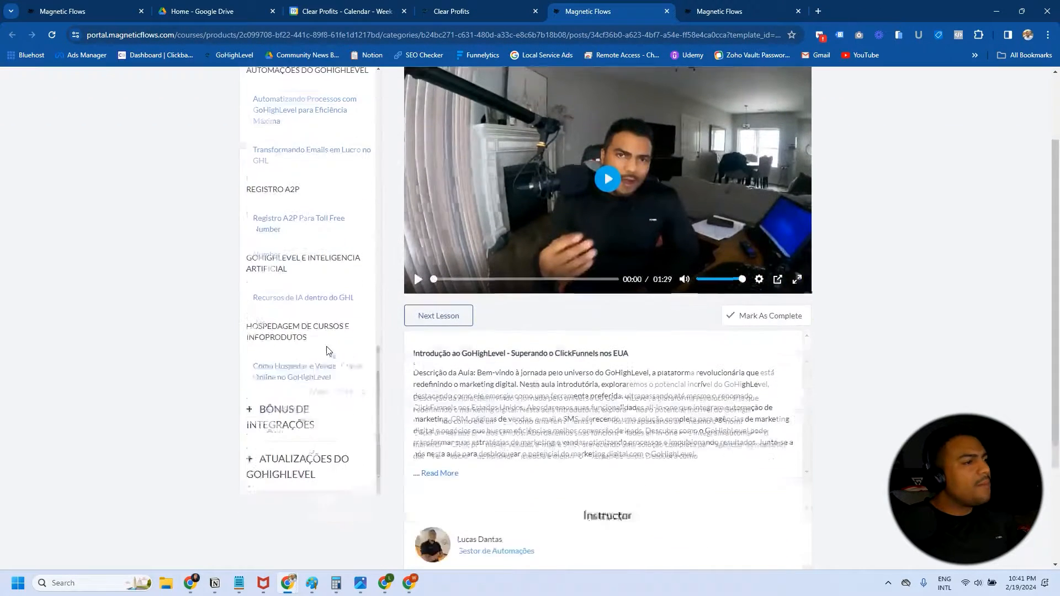
Expand the Bônus de Integrações and Atualizações do GoHighLevel categories, and review the Neue theme's lesson page layout
left_click(259, 408)
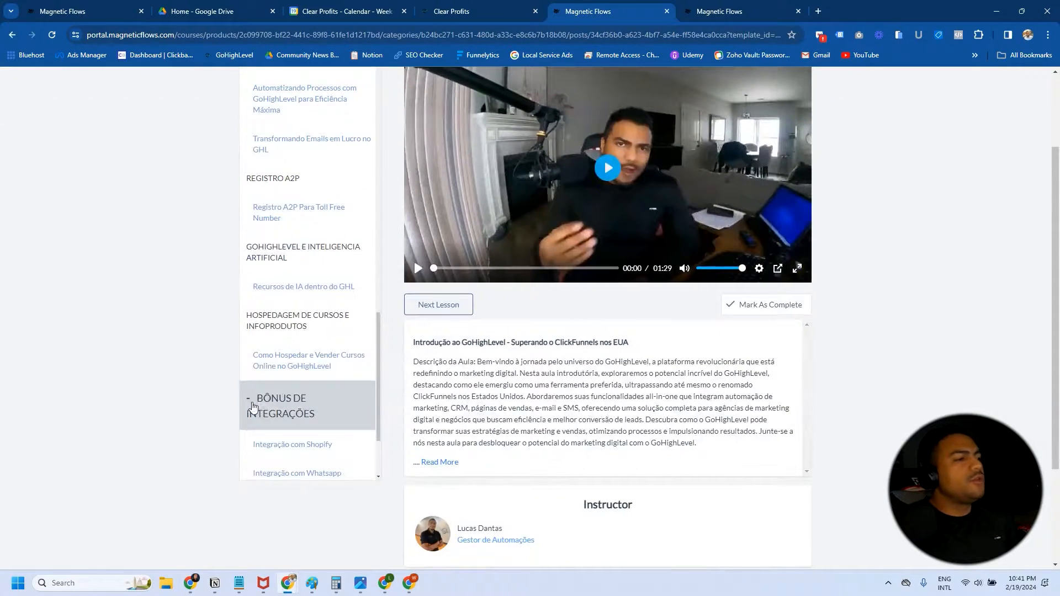
scroll(264, 431, "down", 2)
left_click(250, 456)
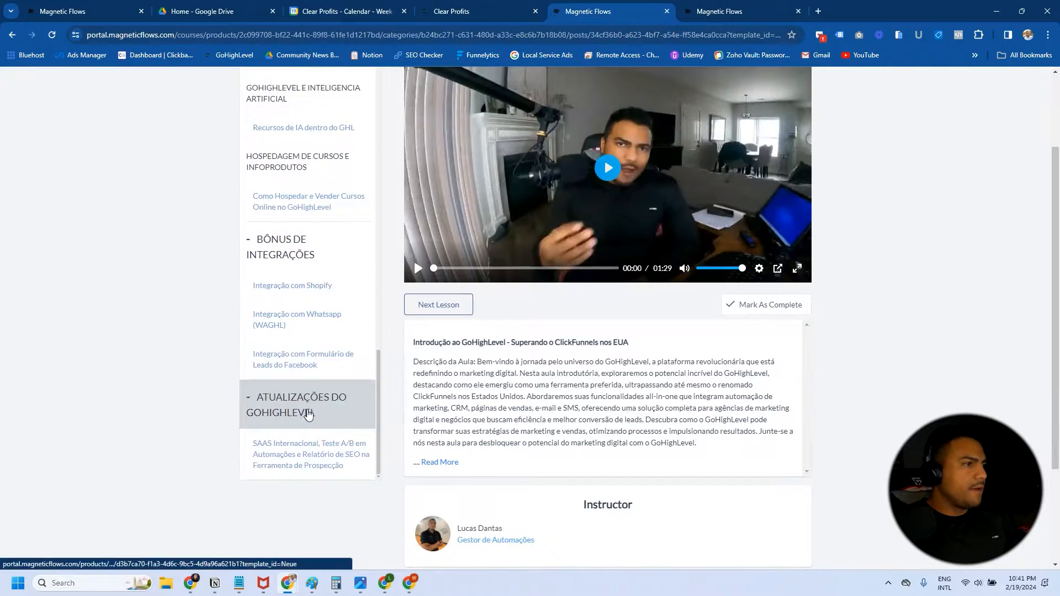
scroll(282, 293, "up", 10)
scroll(313, 290, "up", 10)
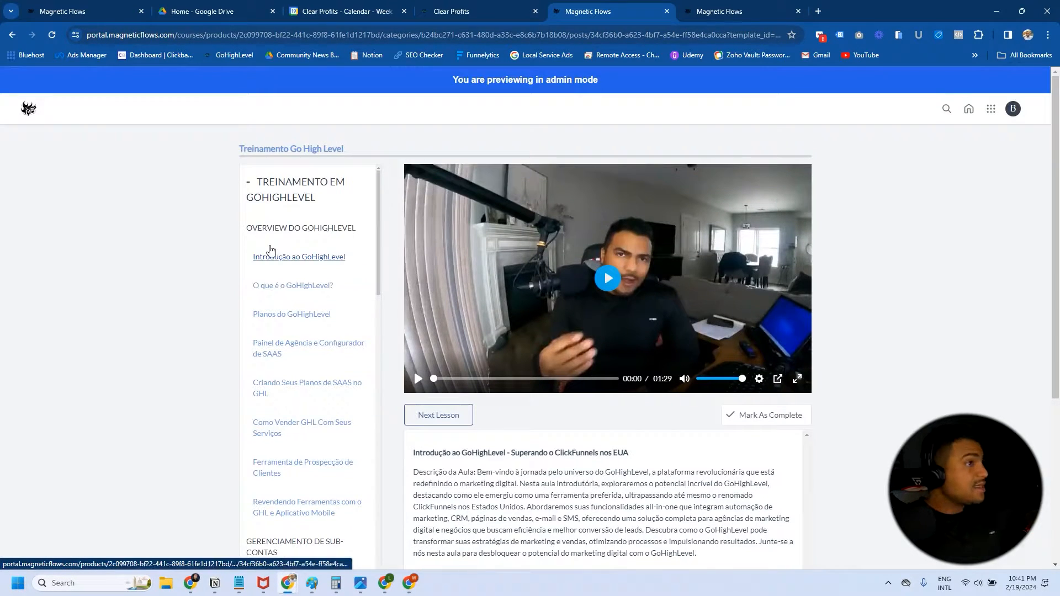
scroll(565, 330, "down", 3)
Return to the theme choices, preview the Classic theme, and look over its course home page and lesson list
left_click(488, 5)
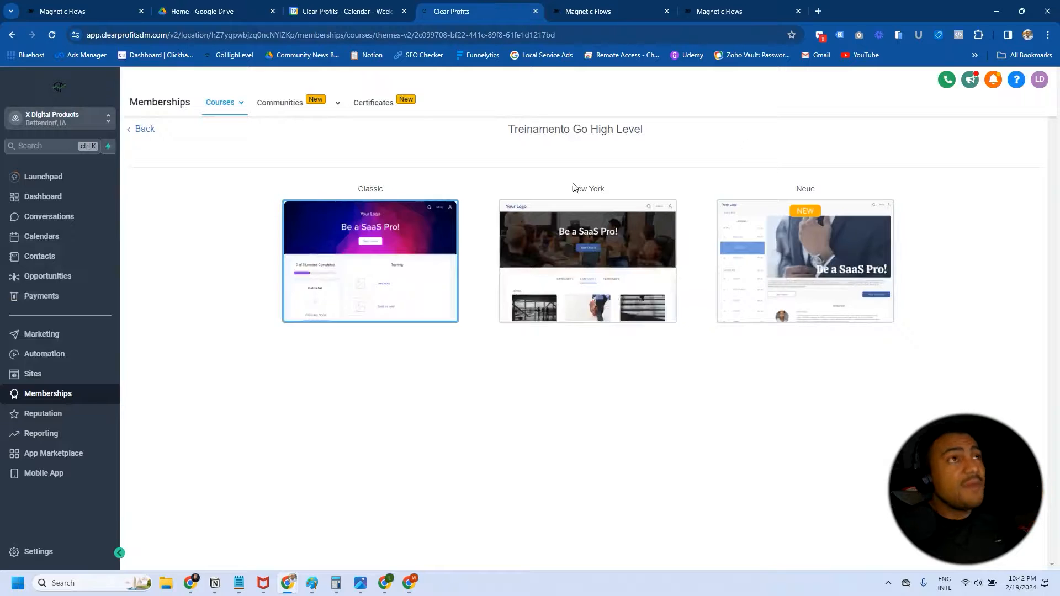
left_click(439, 217)
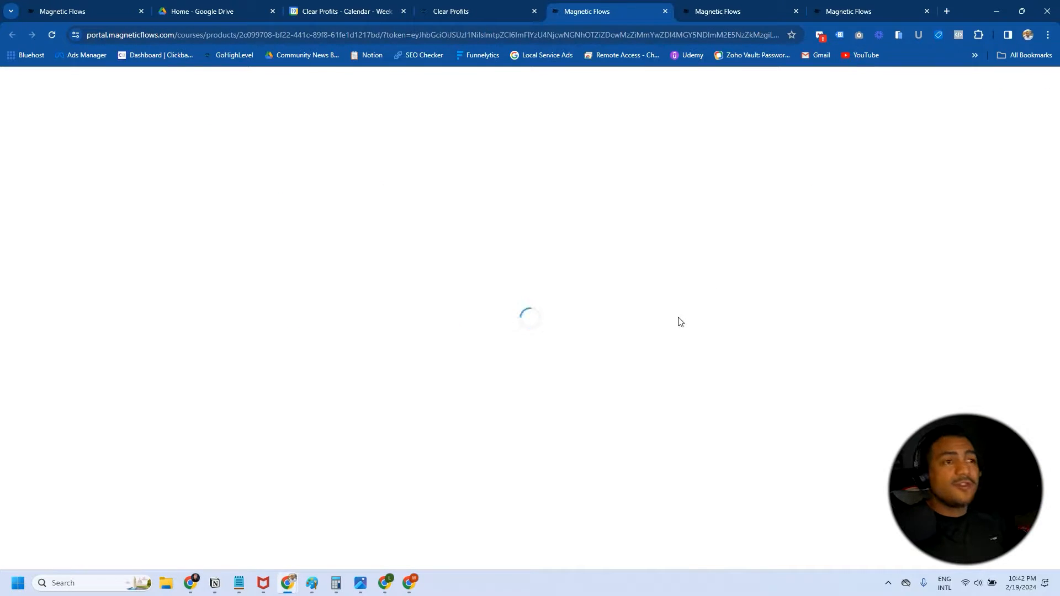
scroll(667, 313, "down", 2)
scroll(589, 358, "down", 2)
scroll(673, 373, "up", 2)
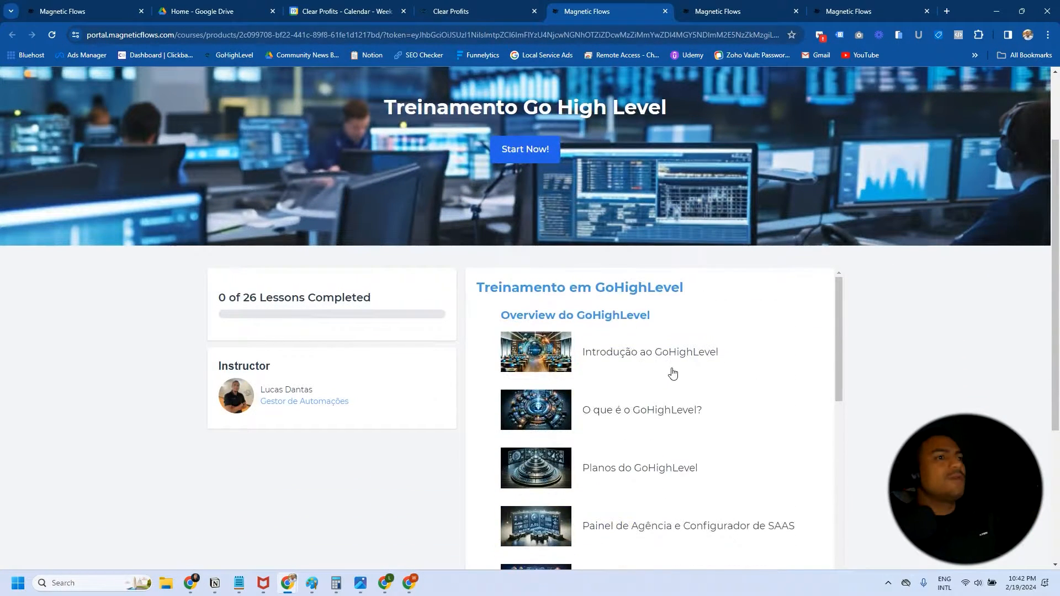
scroll(745, 351, "down", 2)
scroll(665, 360, "up", 2)
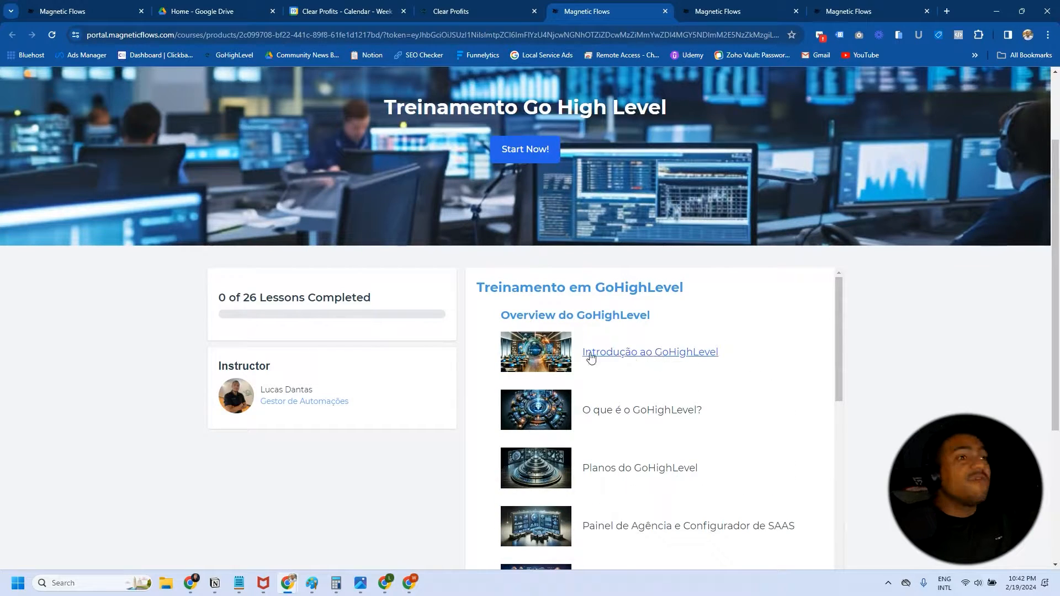
Open the Introdução ao GoHighLevel lesson, start its video, and review the description, comments area and lesson list
left_click(529, 349)
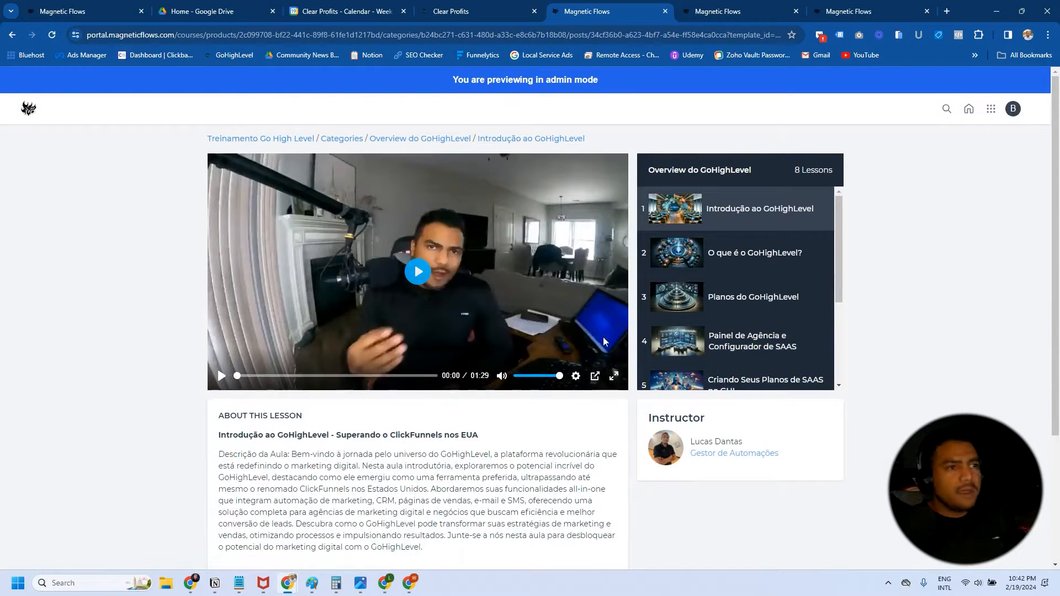
left_click(219, 376)
scroll(410, 411, "down", 2)
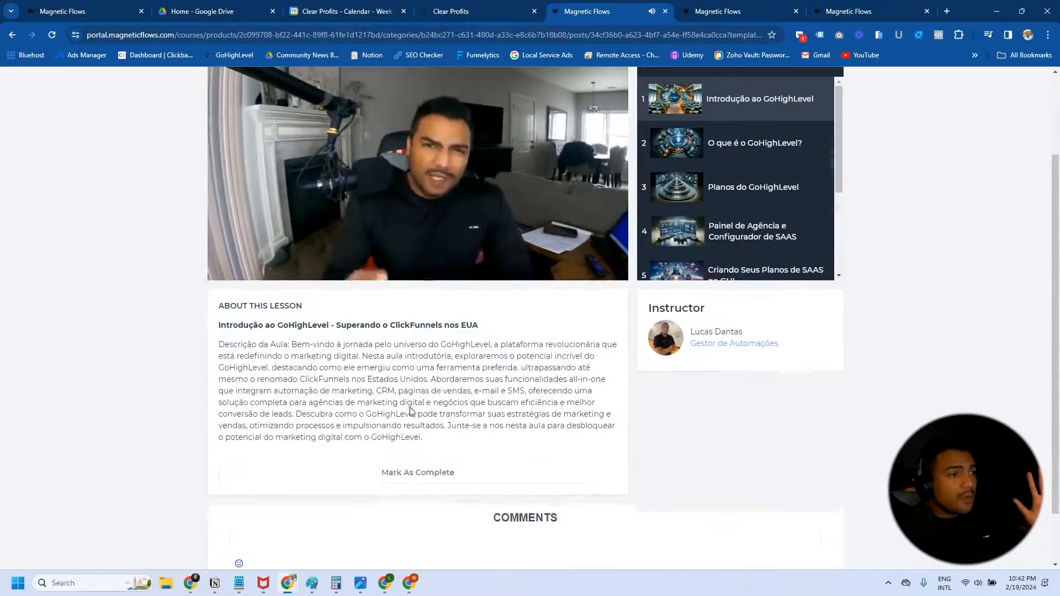
scroll(430, 405, "down", 1)
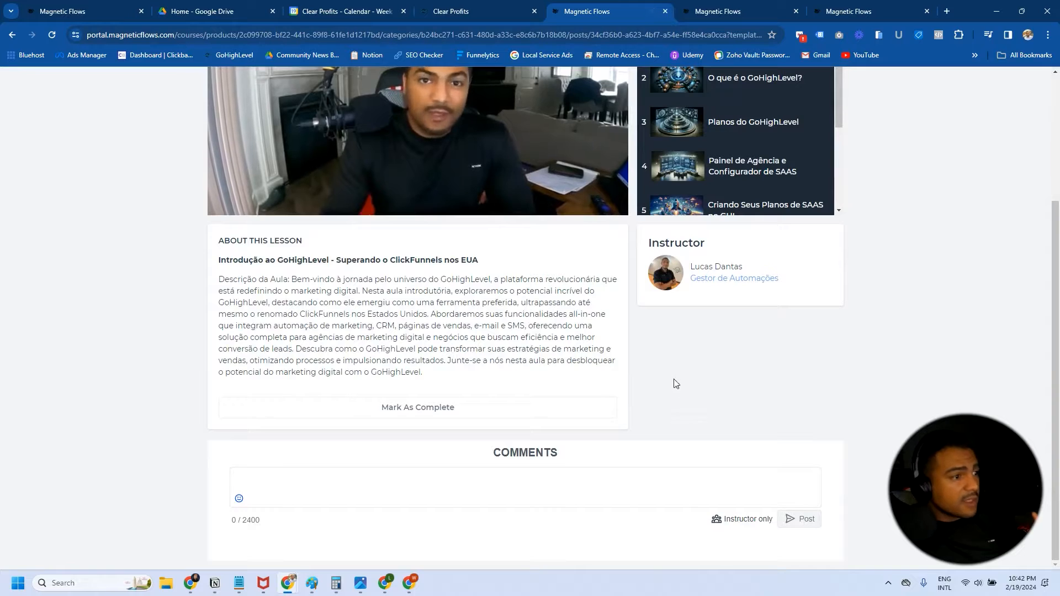
scroll(695, 403, "up", 3)
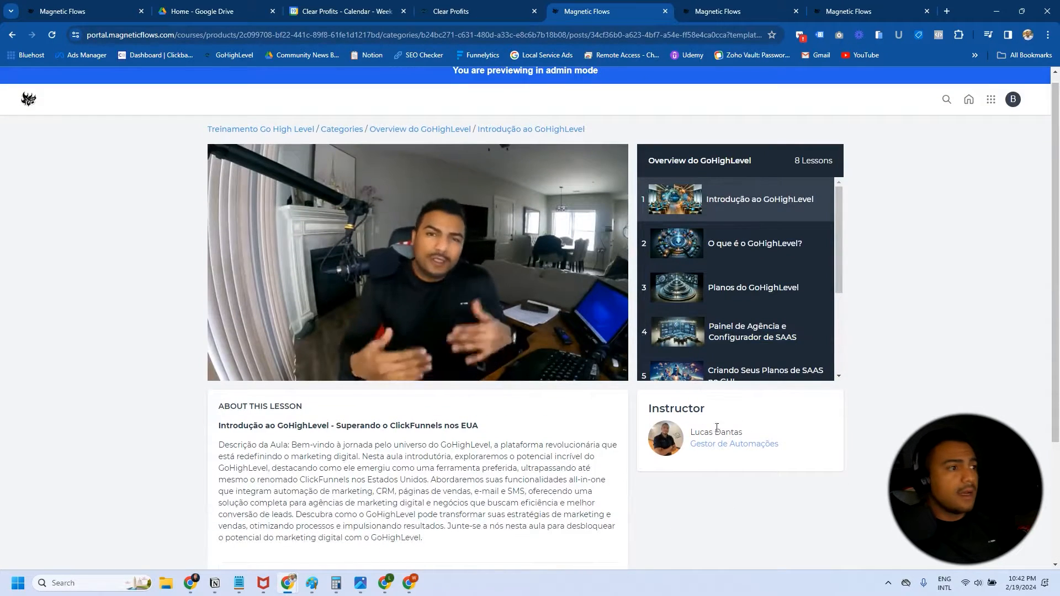
scroll(785, 324, "down", 3)
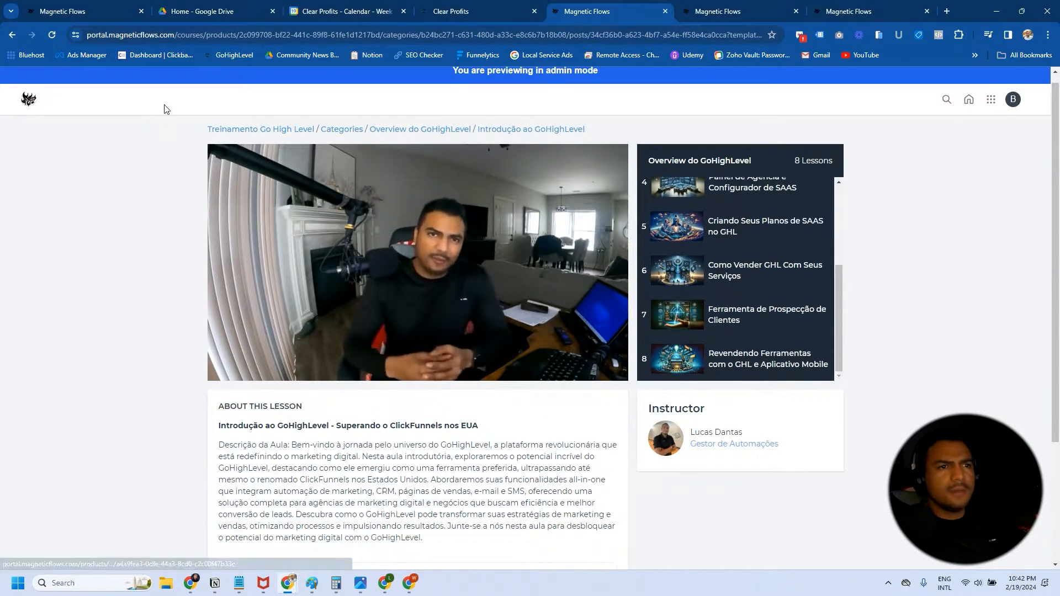
Return to the course's categories, open the Registro A2P Para Toll Free Number lesson, and examine its description and attached file
left_click(359, 131)
scroll(624, 312, "down", 10)
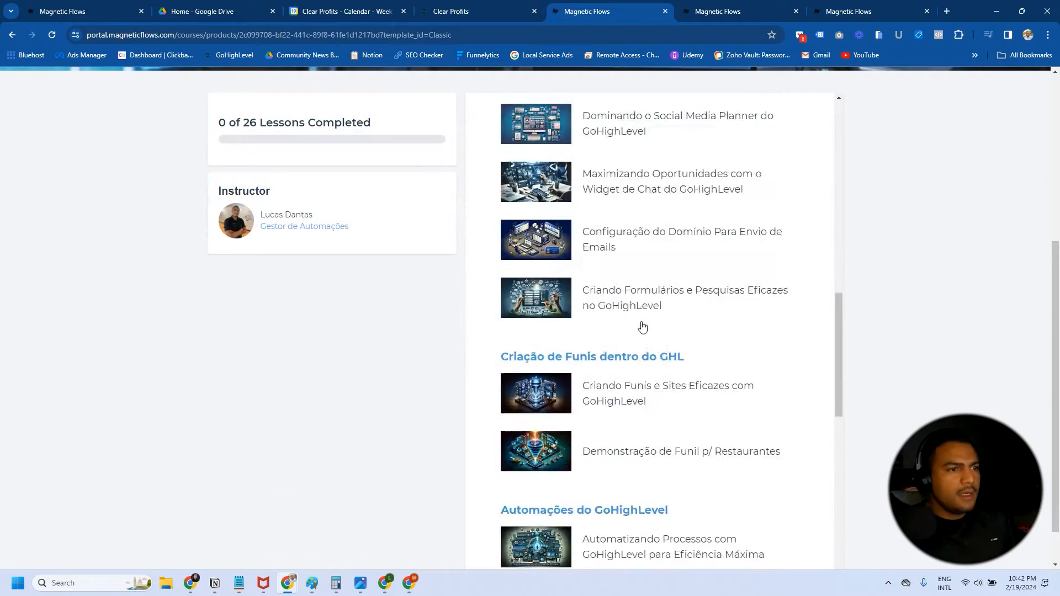
scroll(642, 327, "down", 5)
scroll(639, 327, "up", 2)
left_click(541, 370)
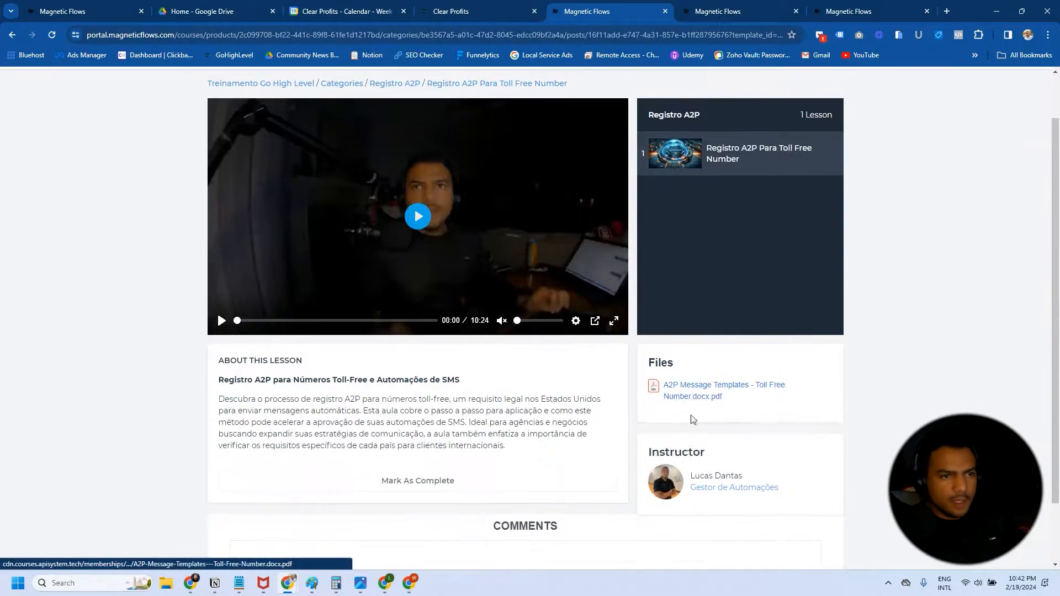
scroll(602, 391, "up", 1)
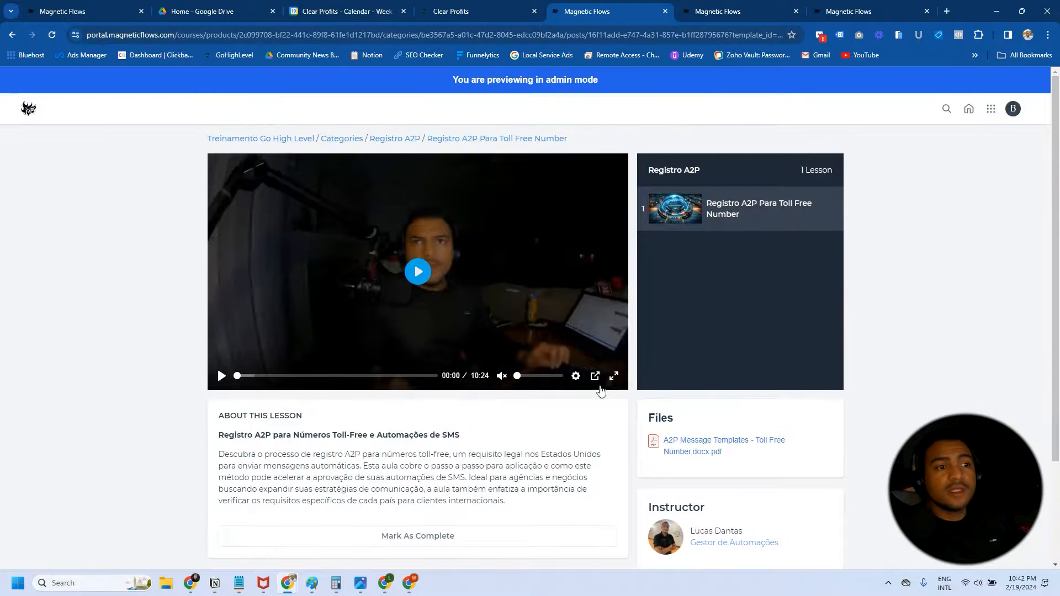
scroll(528, 455, "down", 2)
scroll(409, 326, "up", 2)
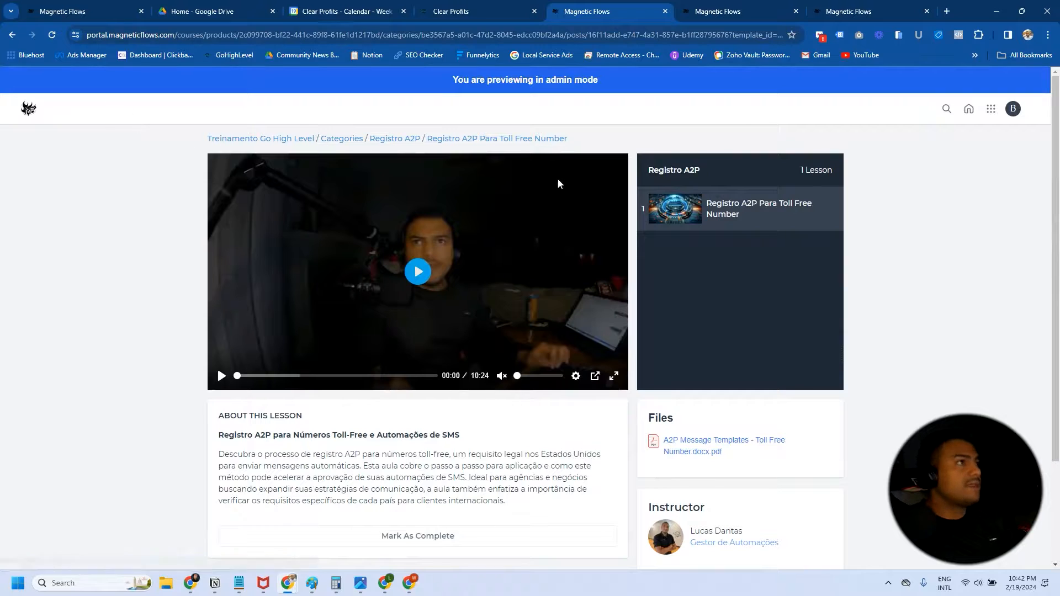
Return to the course editor and check the Certificates and Comments sections of Treinamento Go High Level
left_click(221, 141)
left_click(465, 11)
mouse_move(365, 217)
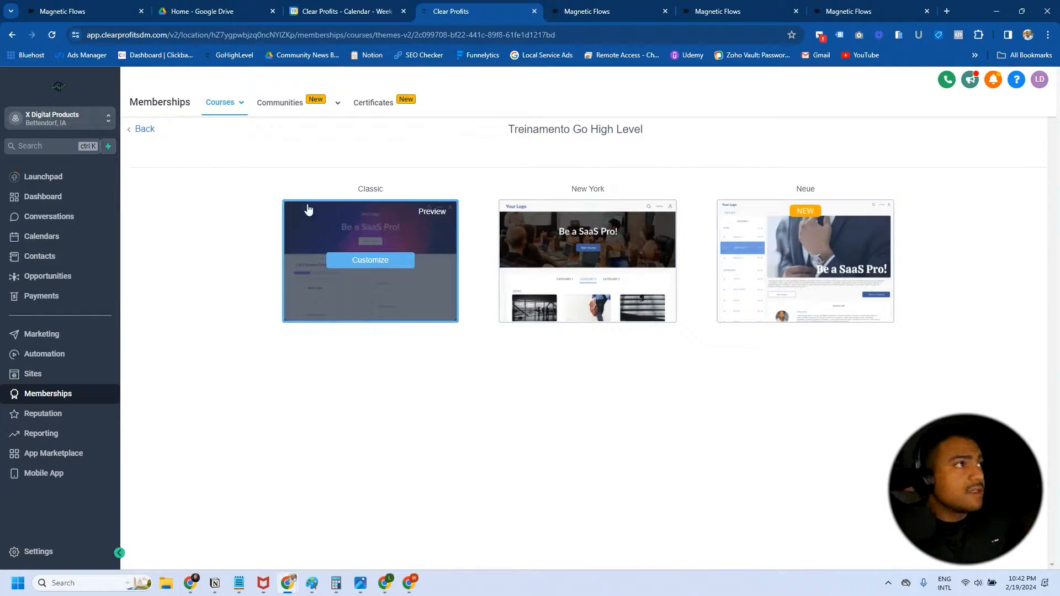
left_click(140, 128)
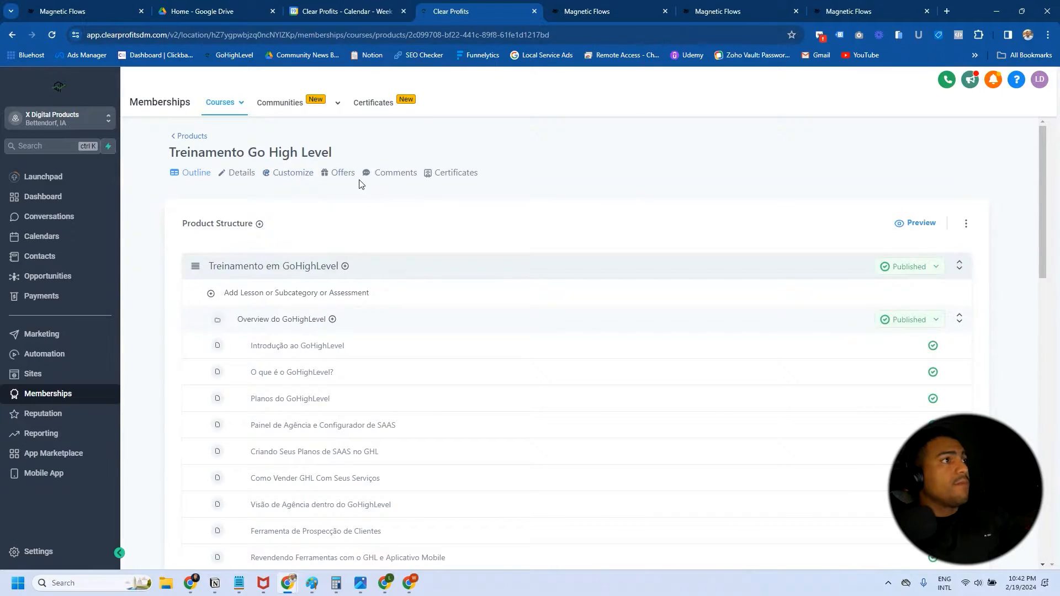
left_click(456, 173)
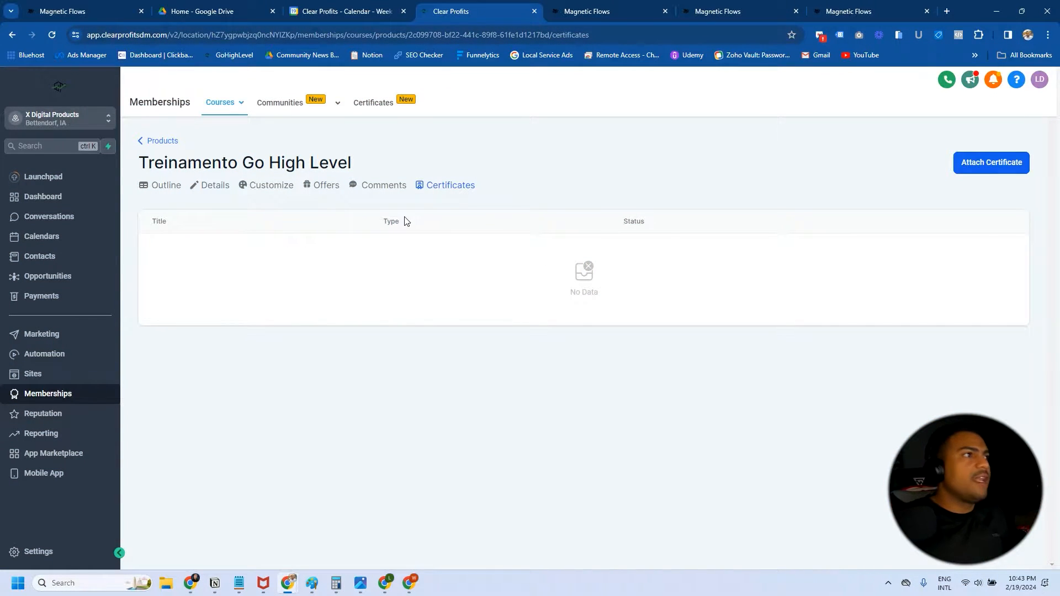
left_click(384, 186)
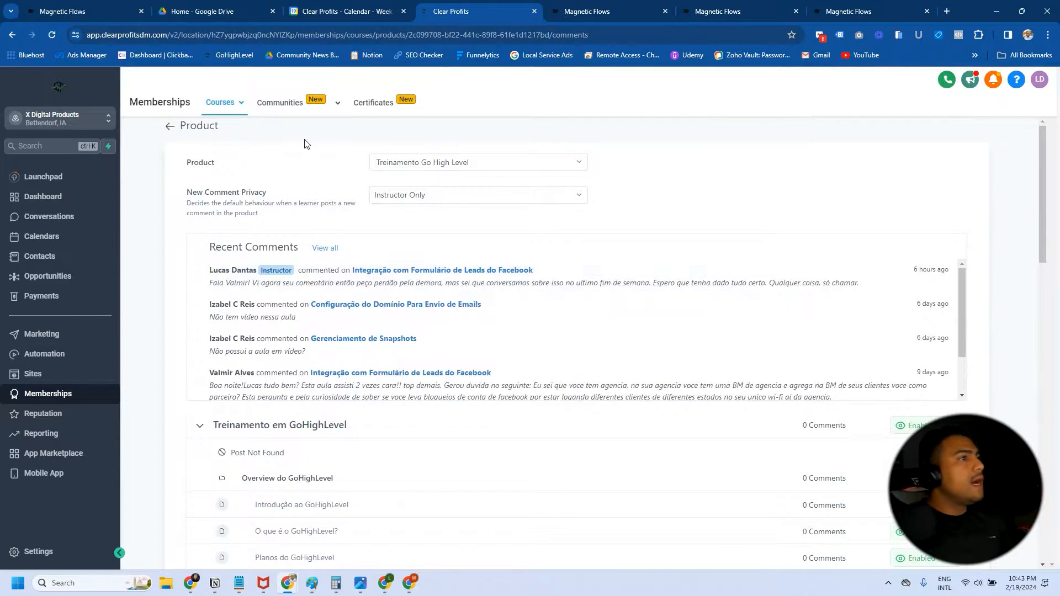
left_click(168, 127)
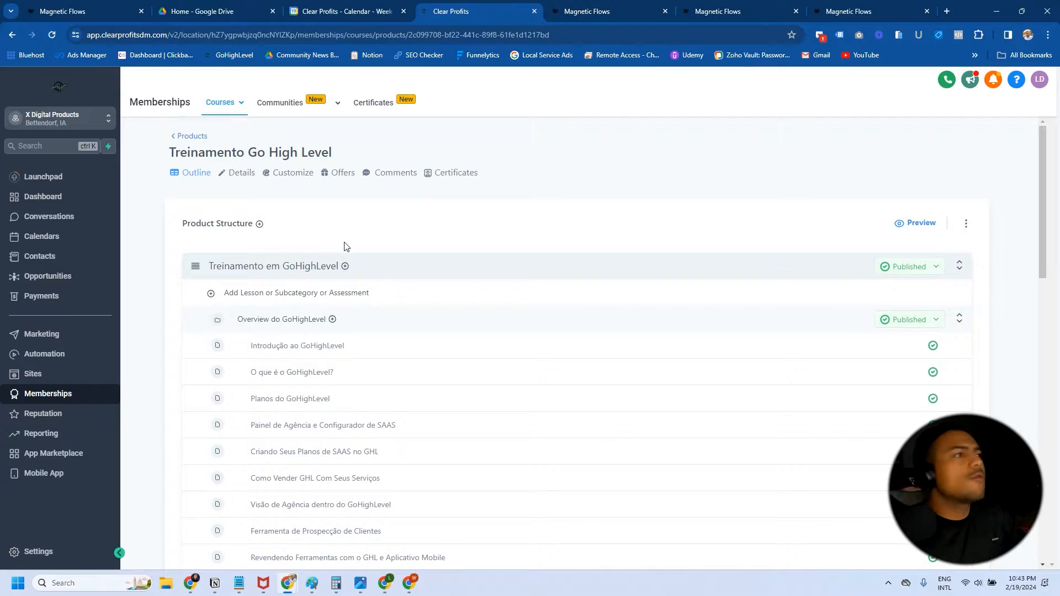
Open the Curso Completo de GoHighLevel offer from the course's offers, set it to Published and save it
left_click(341, 175)
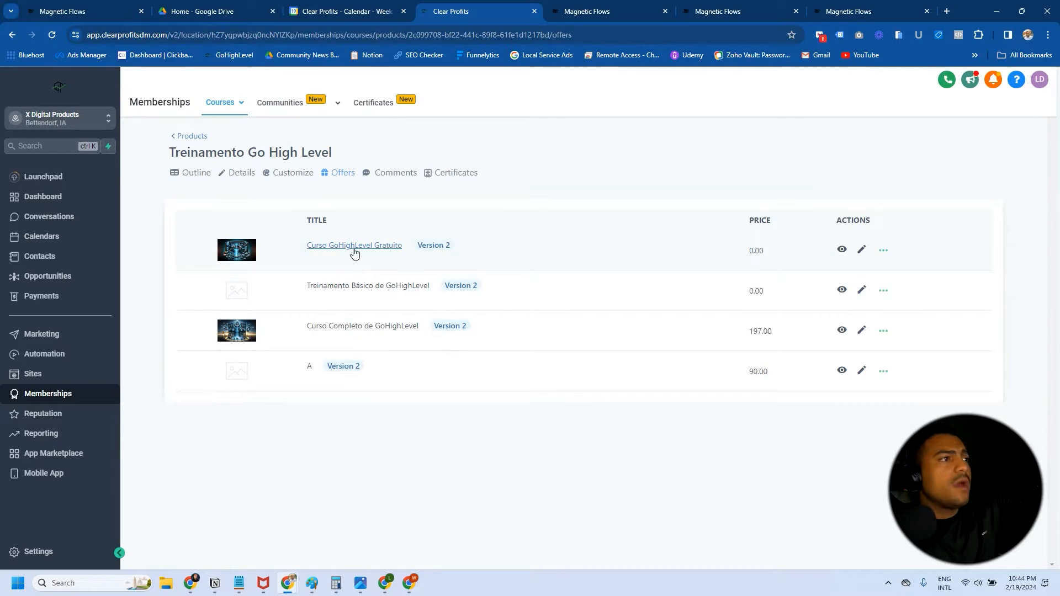
left_click(371, 326)
scroll(594, 291, "down", 1)
scroll(595, 291, "up", 1)
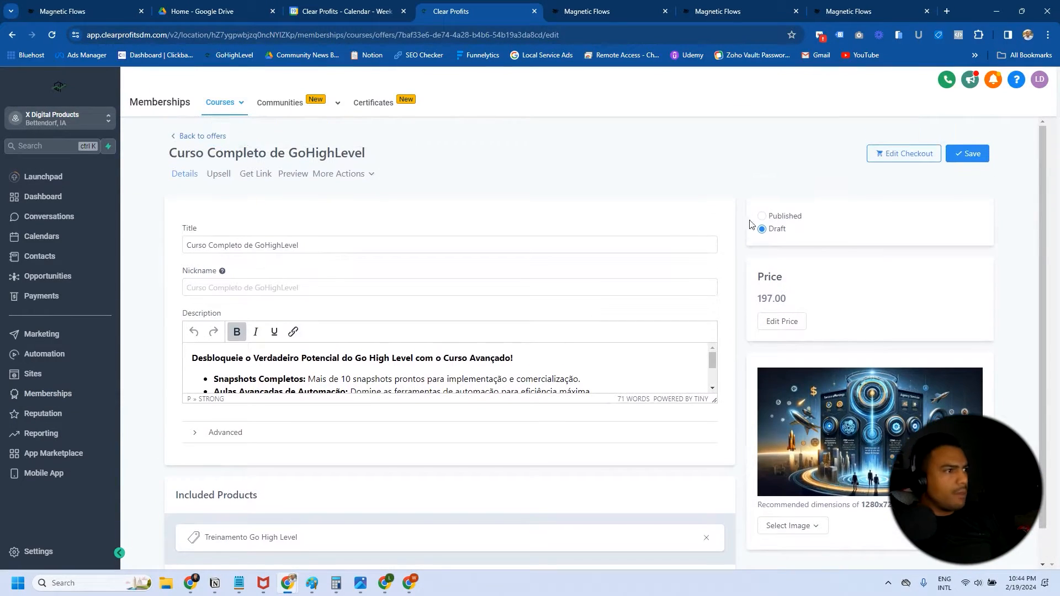
left_click(762, 216)
left_click(968, 149)
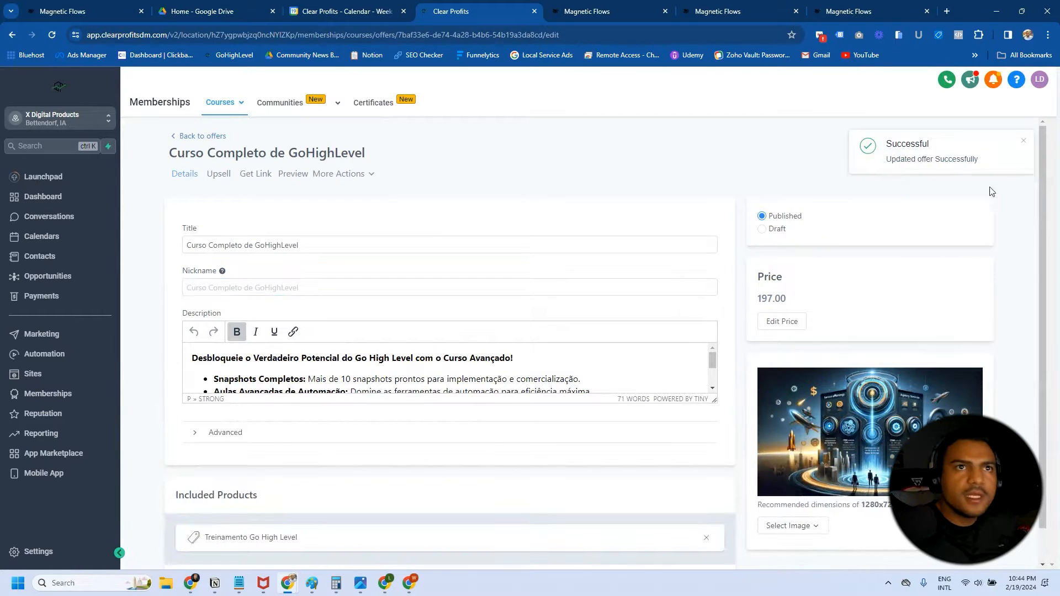
left_click(1024, 141)
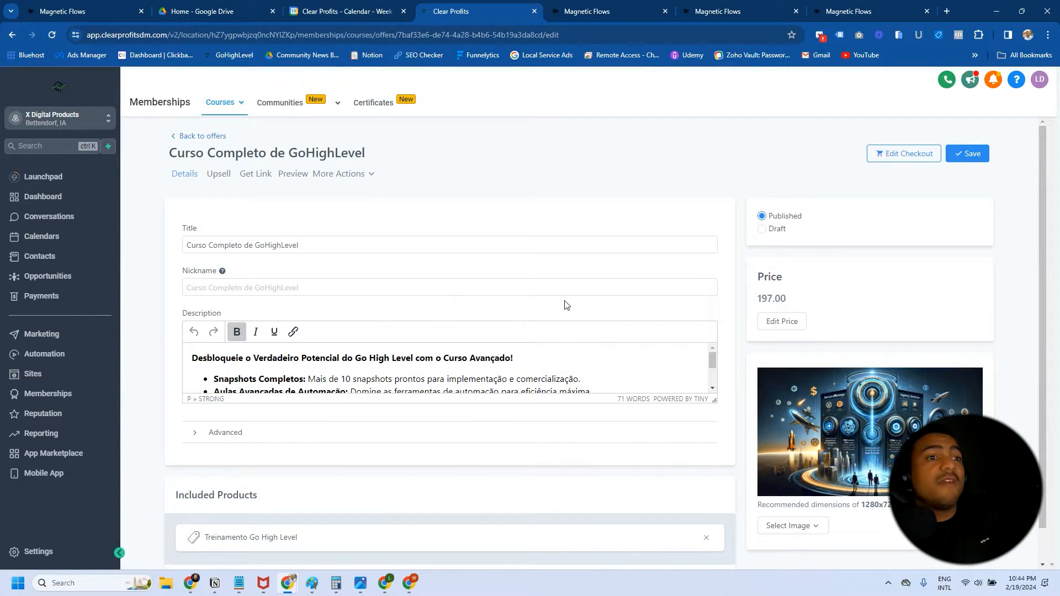
Look at the offer's upsell options, and return to its details to review the included products
left_click(219, 175)
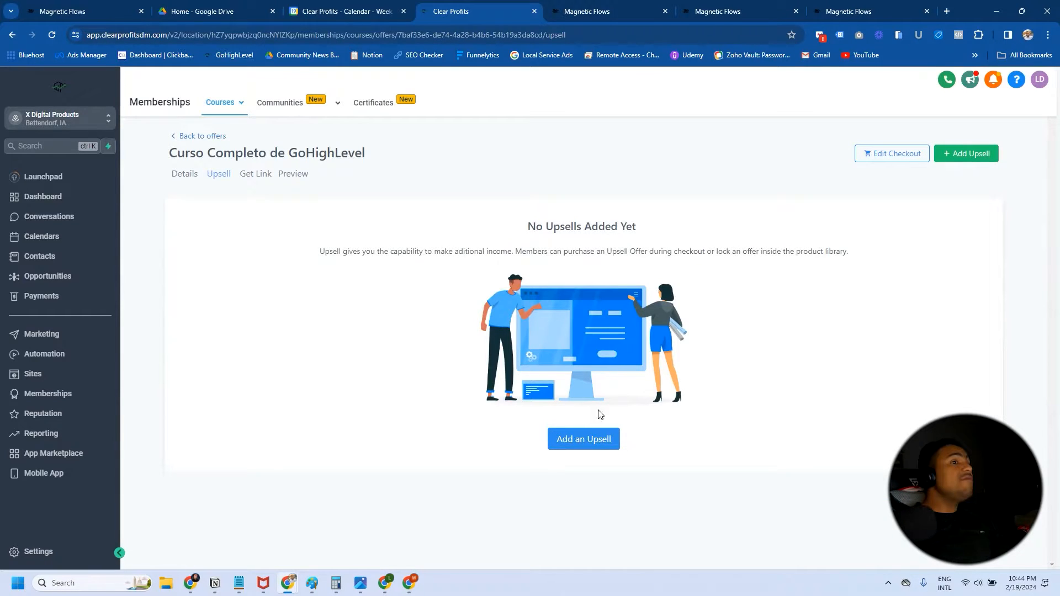
left_click(584, 439)
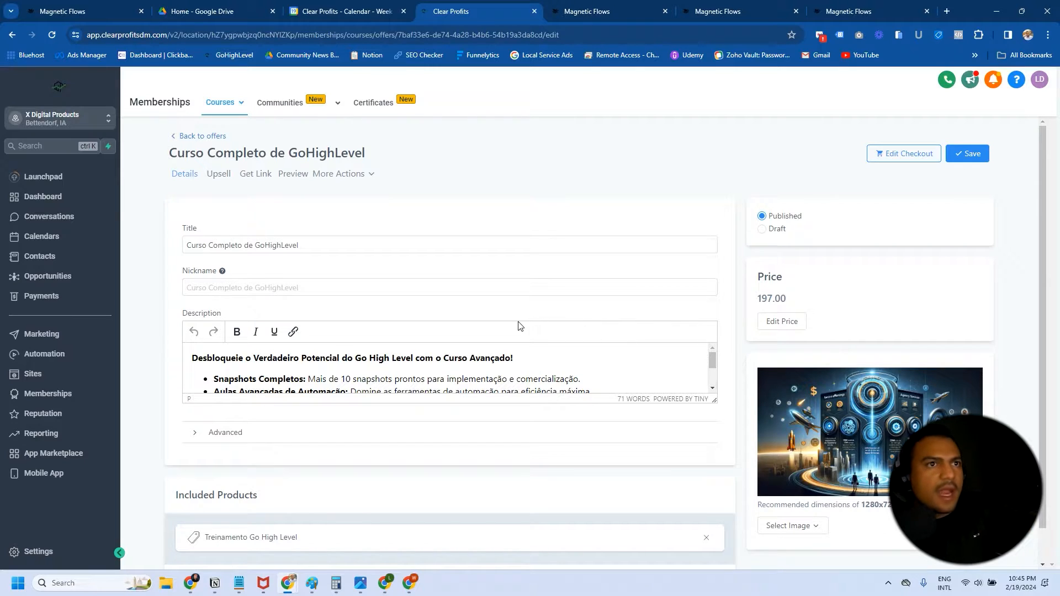
scroll(521, 327, "down", 1)
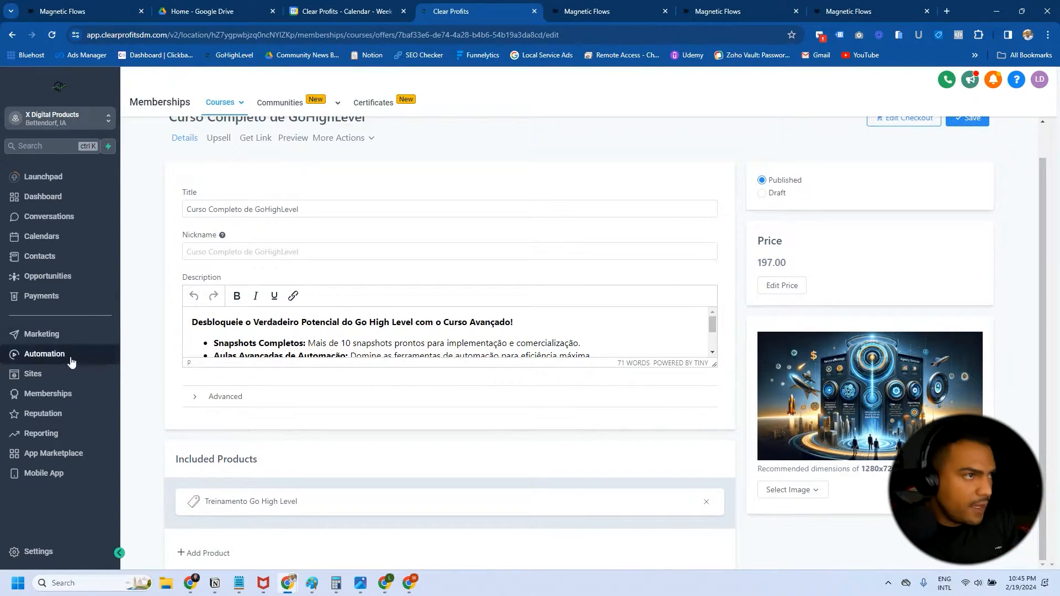
Go to the funnels and open Treinamento de GoHighLevel - Modulo Basico c/ Order Bump do Pago in the Curso GoHighLevel folder
left_click(47, 356)
left_click(41, 377)
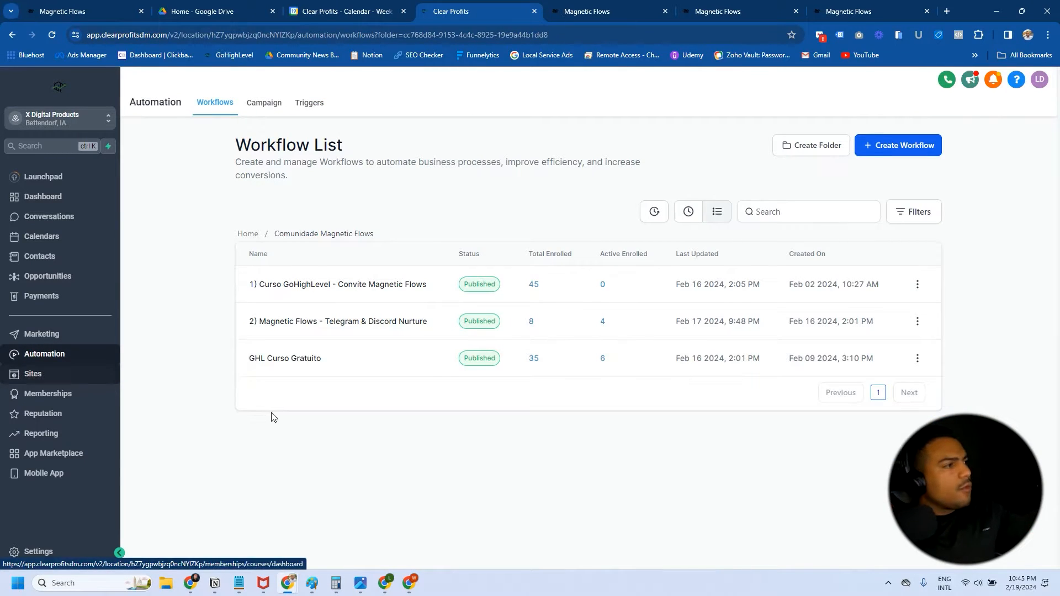
left_click(298, 299)
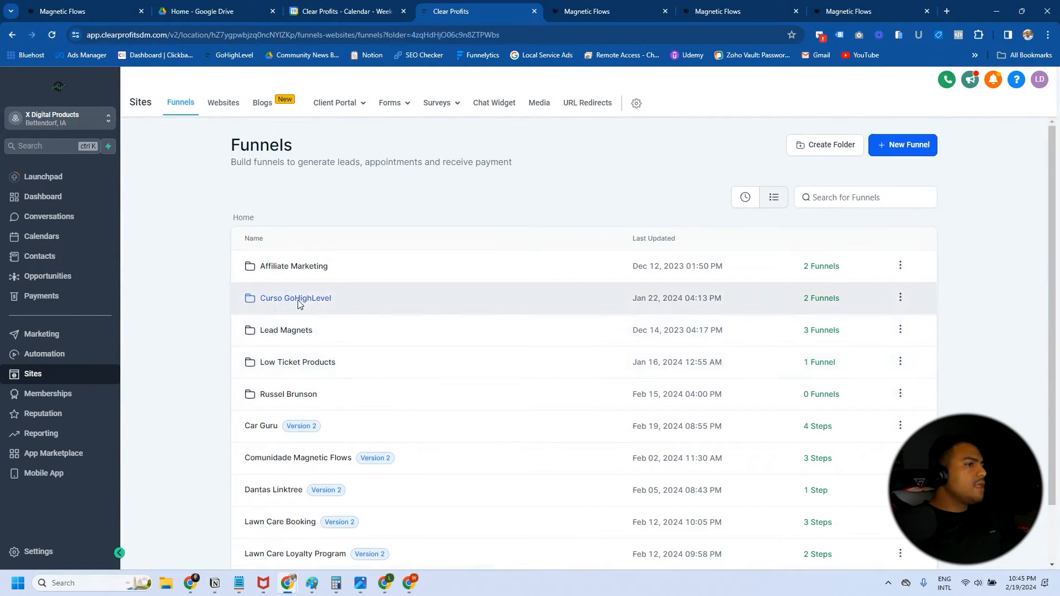
left_click(357, 299)
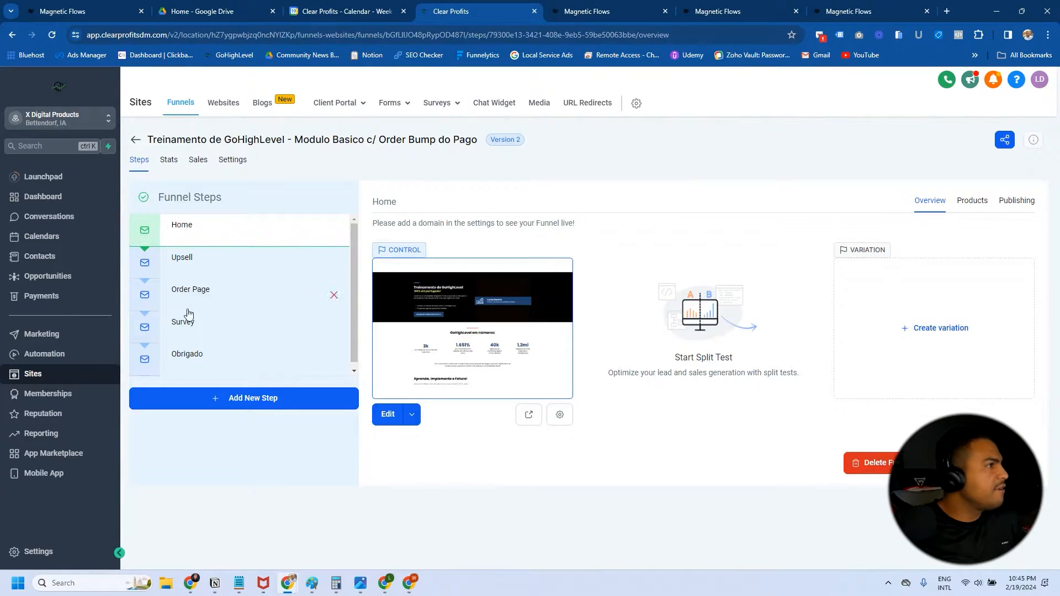
Check the products attached to the funnel's Upsell and Order Page steps
left_click(240, 263)
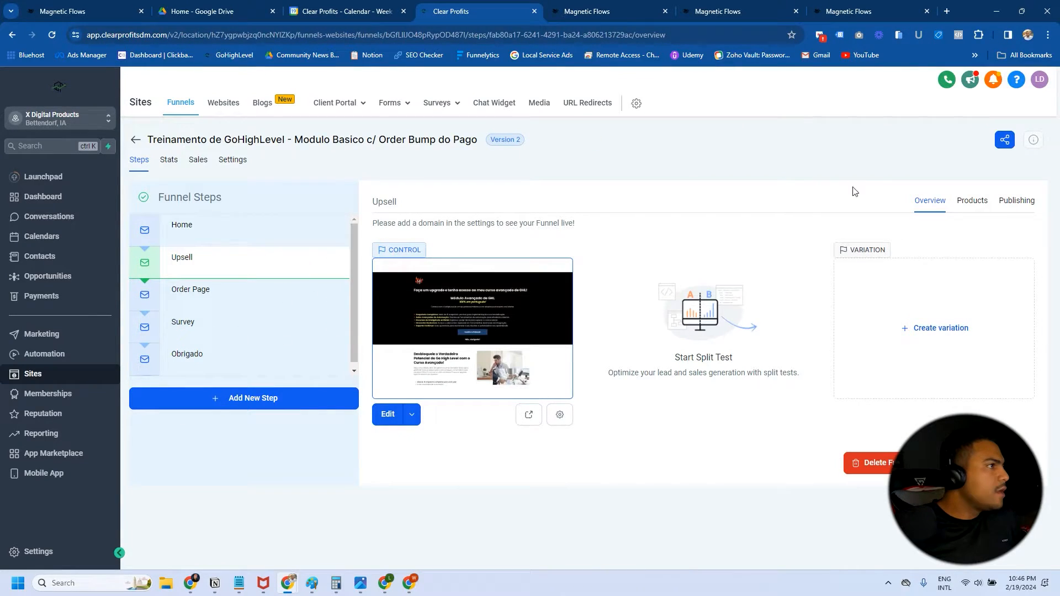
left_click(972, 202)
left_click(247, 292)
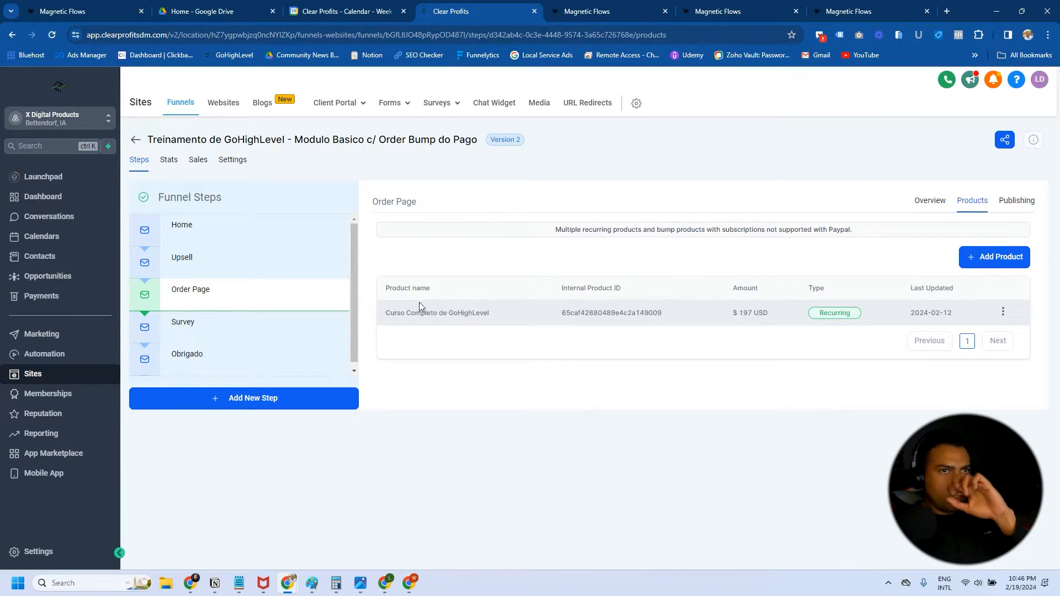
Preview the funnel's Order Page and examine its listed product, order summary and payment form
left_click(921, 199)
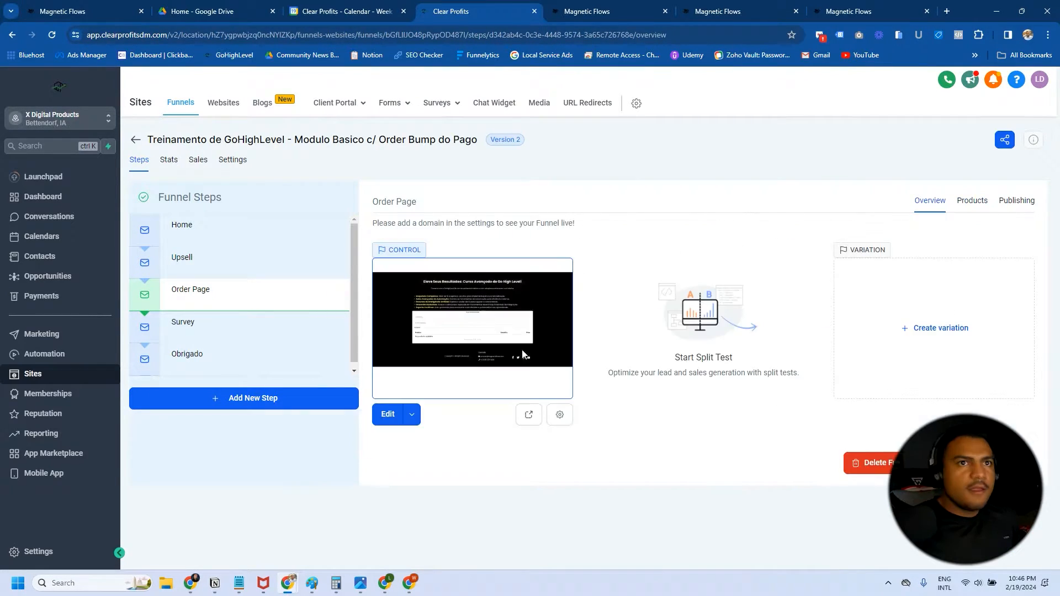
left_click(530, 411)
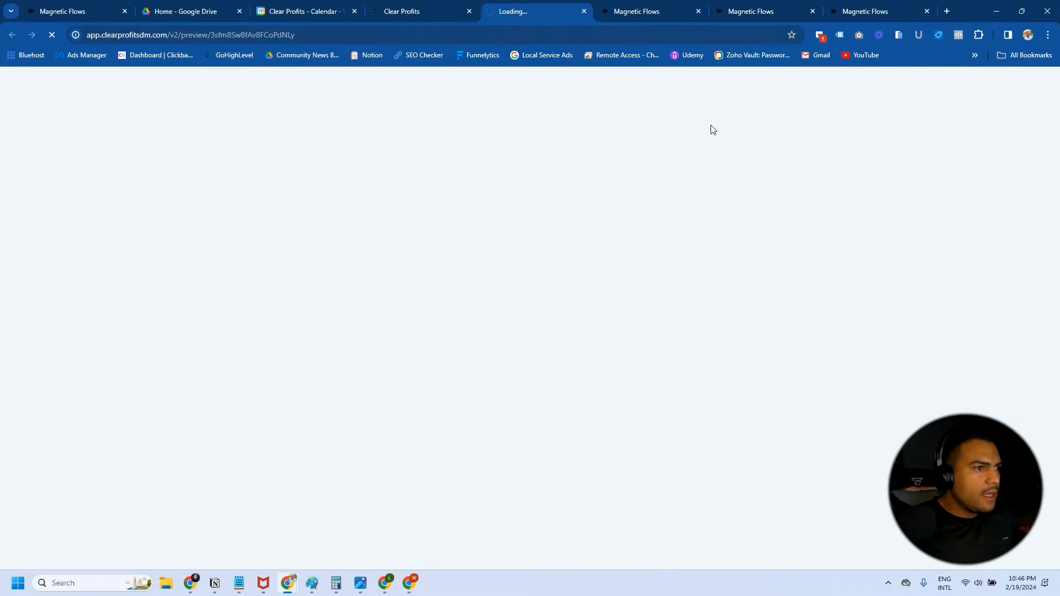
scroll(631, 405, "down", 1)
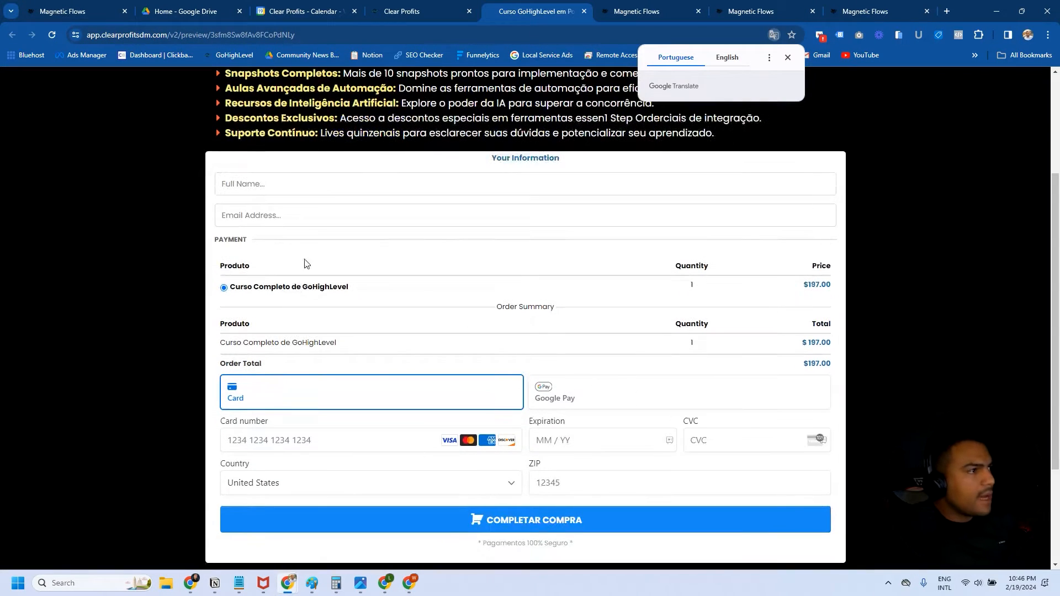
scroll(650, 318, "up", 2)
scroll(607, 317, "down", 4)
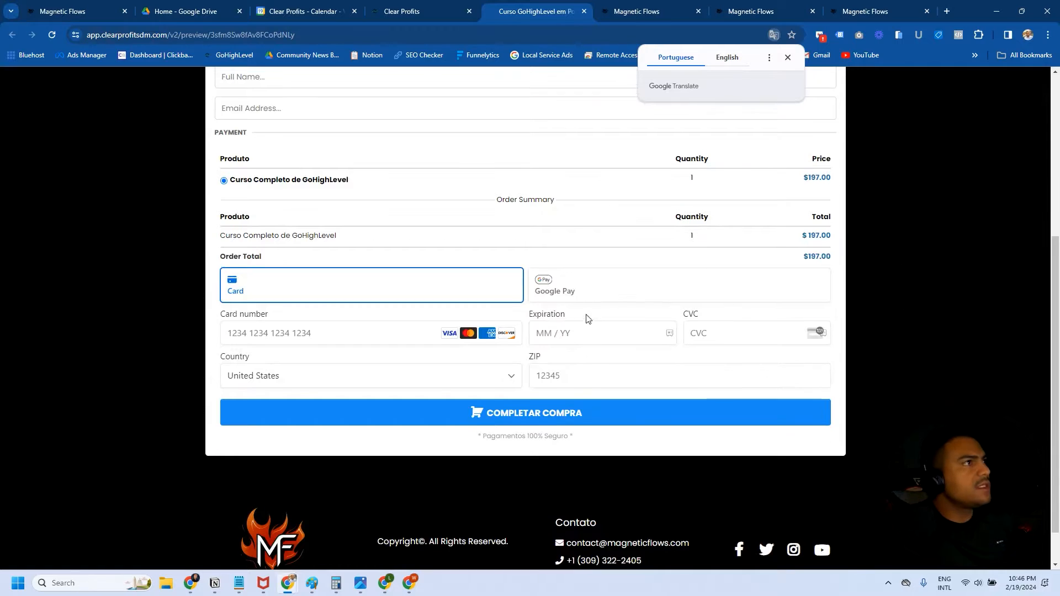
scroll(584, 316, "up", 3)
scroll(552, 386, "down", 2)
Delete the Curso Completo de GoHighLevel product from the funnel's Order Page step, confirming the deletion with DELETE
left_click(419, 11)
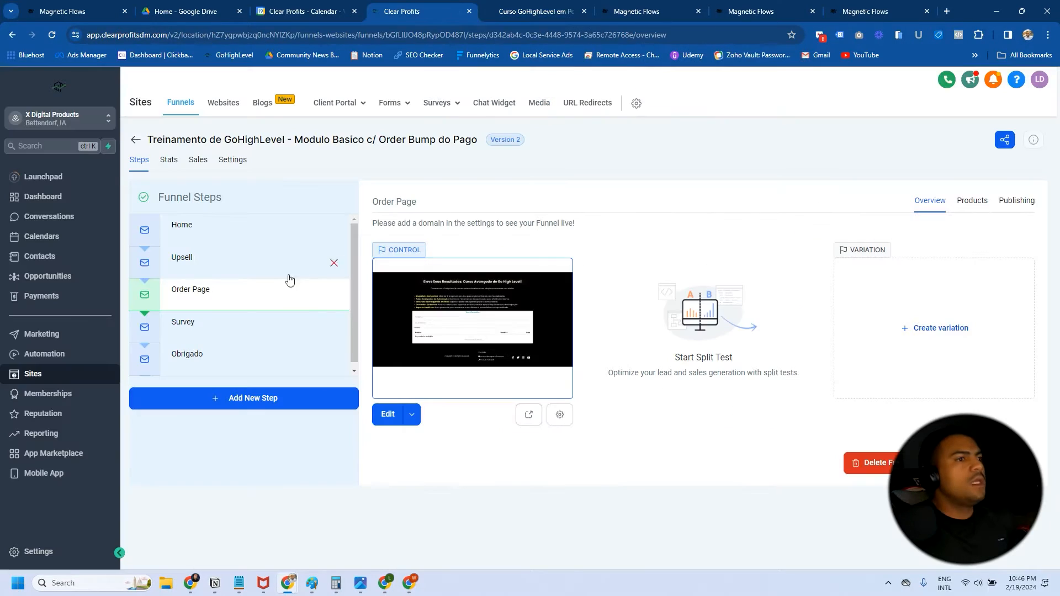
left_click(970, 200)
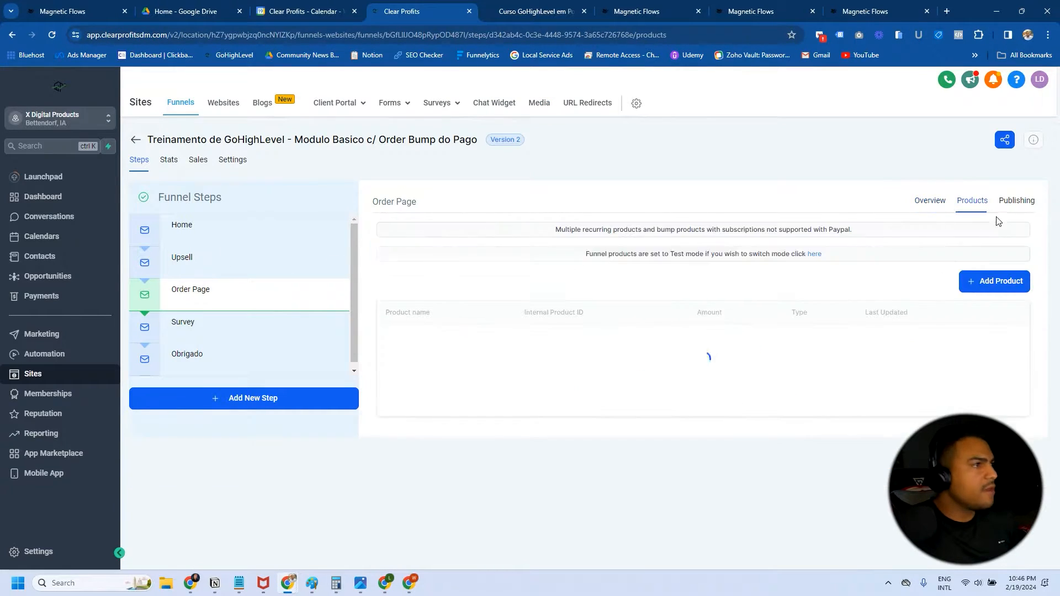
left_click(1005, 312)
left_click(1008, 291)
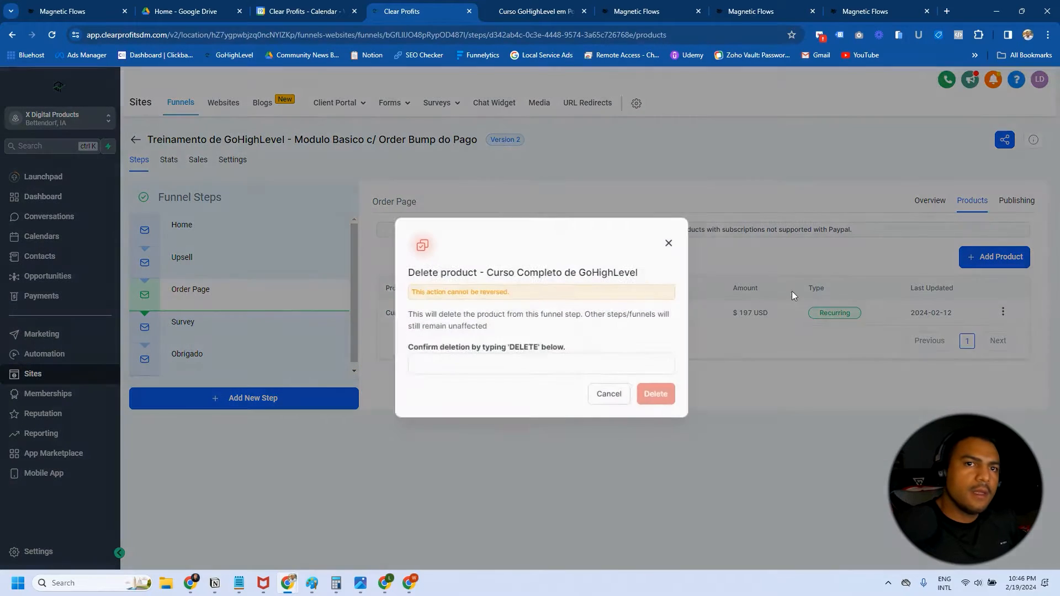
left_click(414, 361)
type("DELETE")
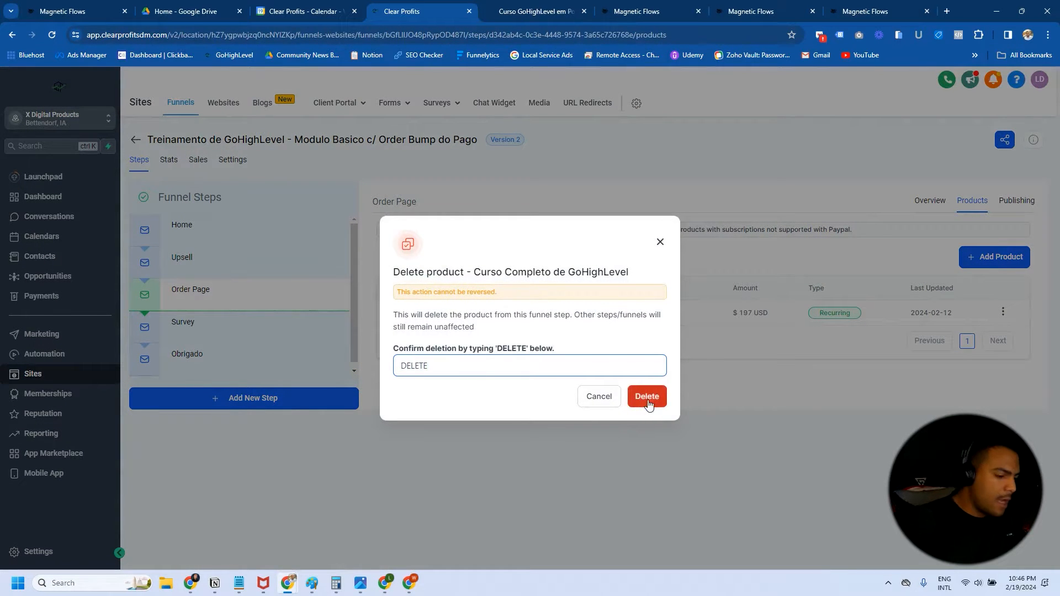
left_click(647, 396)
Add Curso Completo GoHighLevel to the Order Page as the main product, using the Curso Completo GoHighLevel price, and save it
left_click(992, 261)
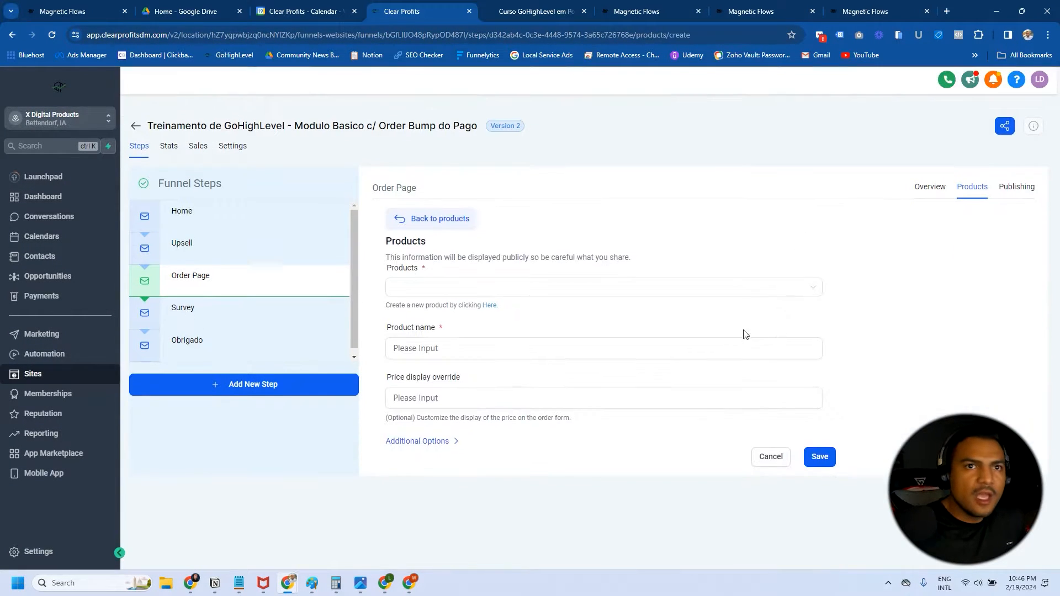
left_click(437, 285)
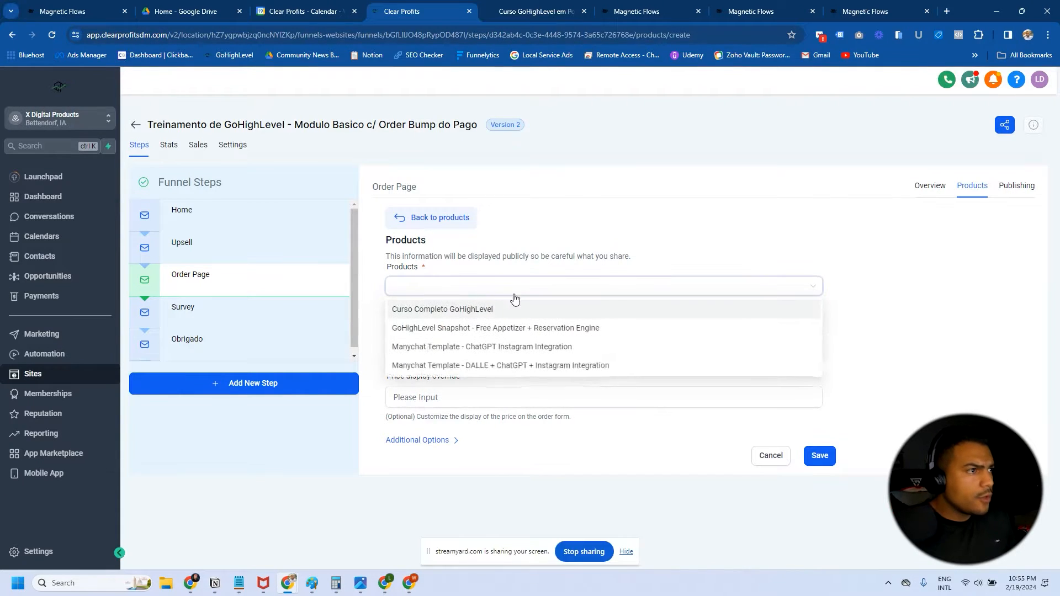
left_click(470, 310)
left_click(480, 346)
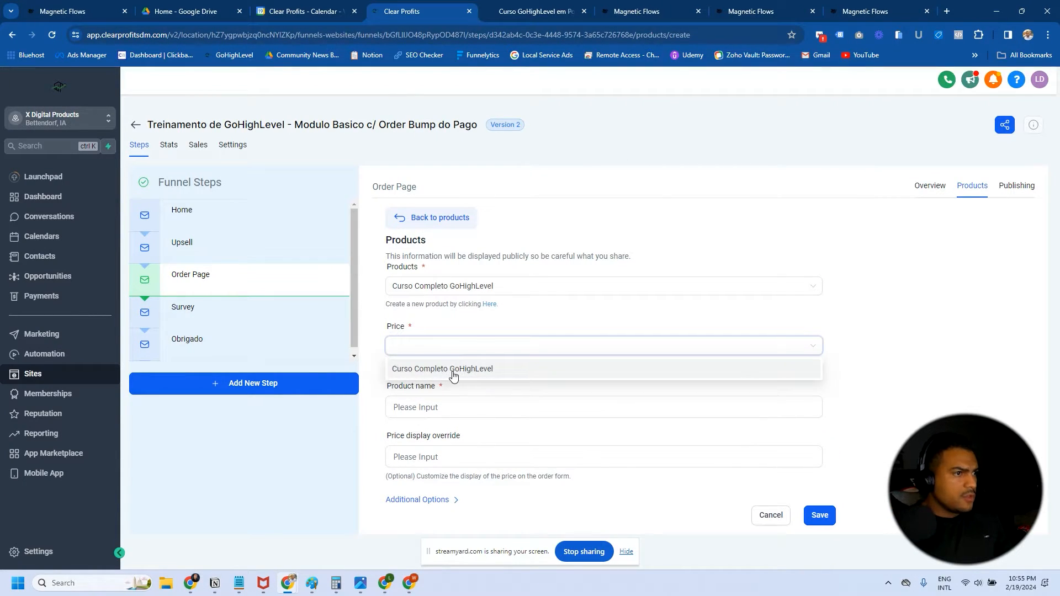
left_click(448, 371)
left_click(452, 500)
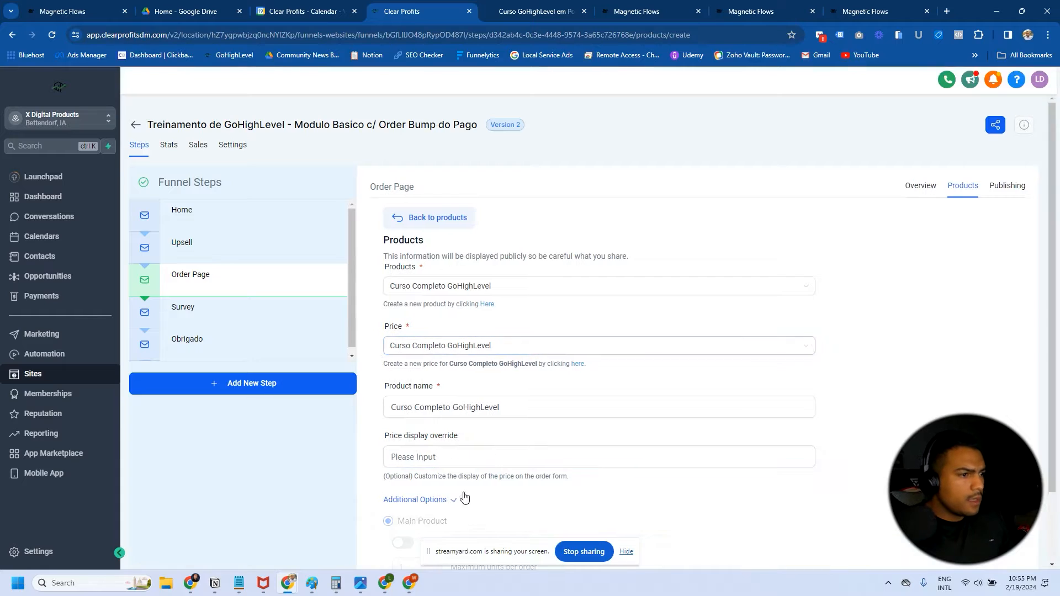
scroll(497, 420, "down", 2)
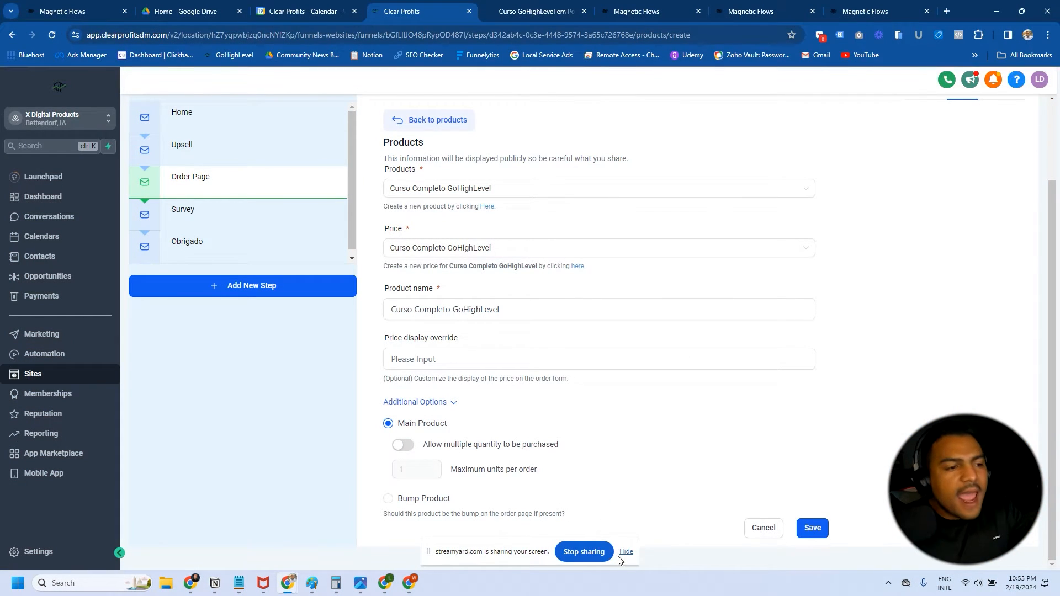
left_click(623, 553)
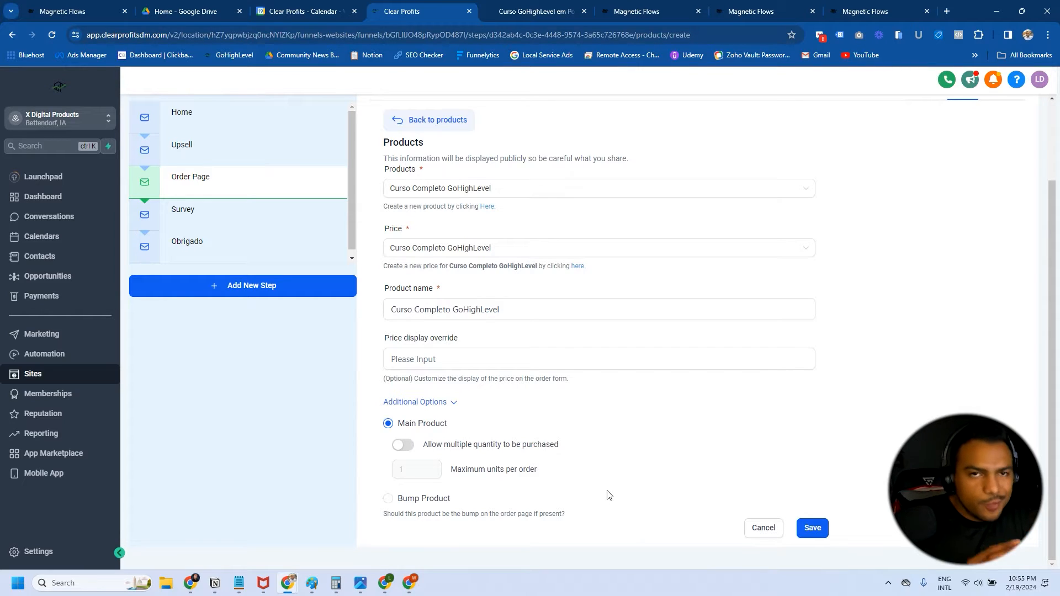
left_click(813, 527)
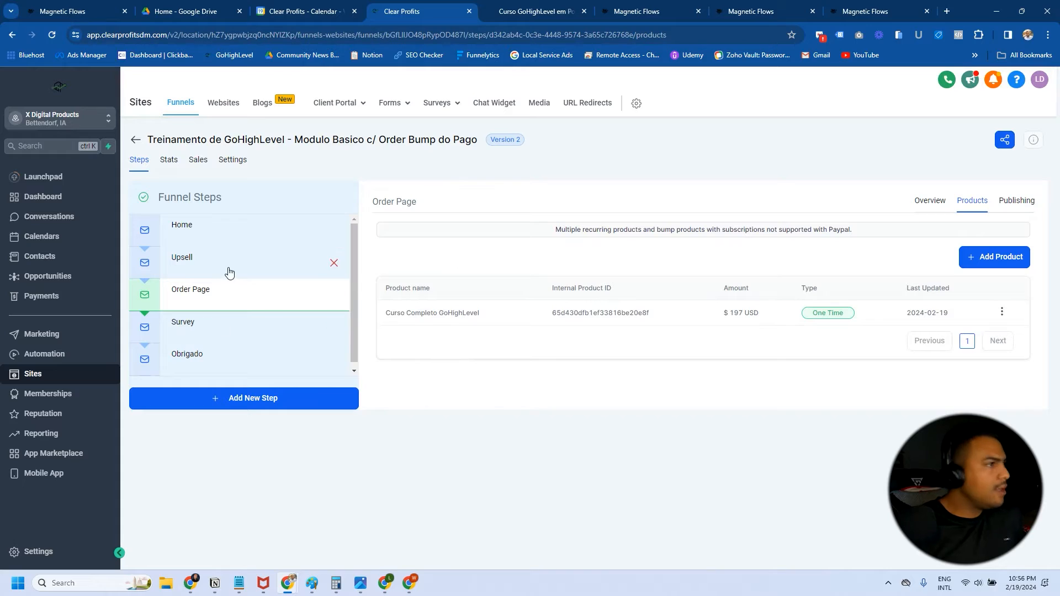
Preview the Order Page again and check the replacement product's name, price and order total on the checkout form
left_click(935, 202)
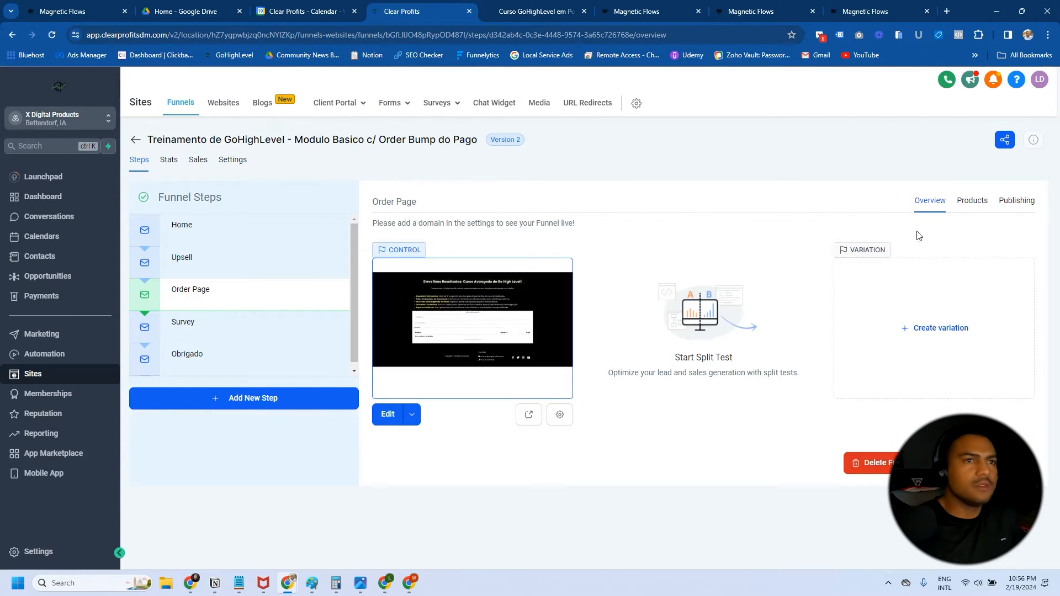
left_click(528, 414)
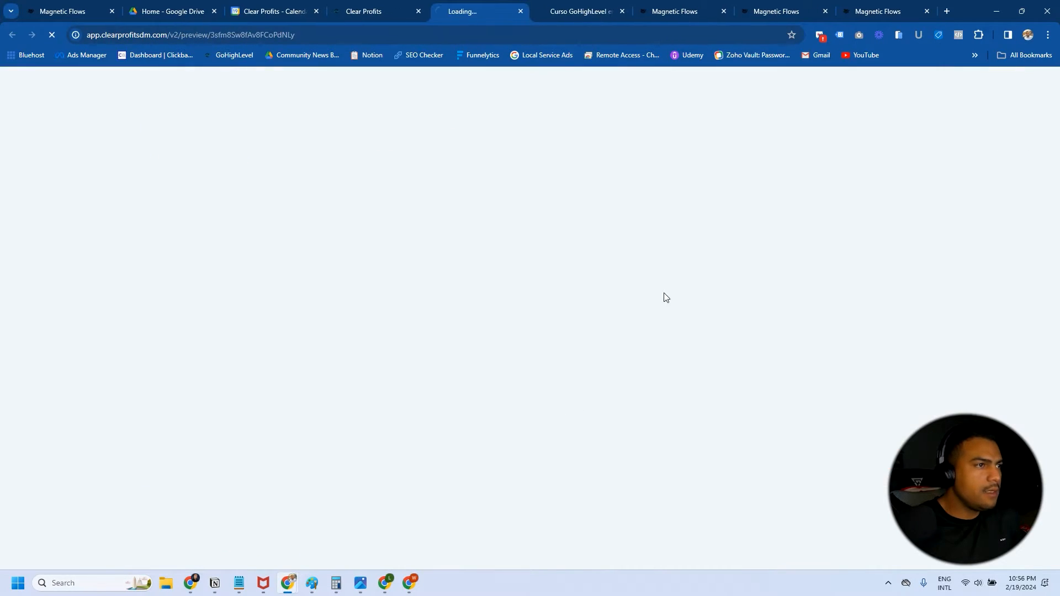
scroll(752, 224, "down", 3)
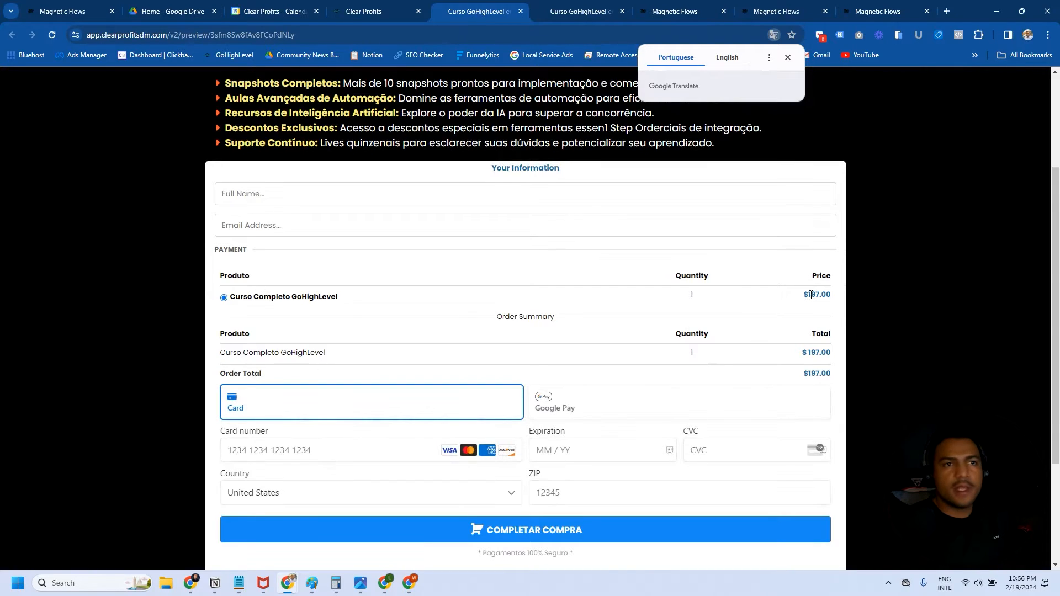
left_click_drag(808, 295, 827, 294)
left_click(813, 302)
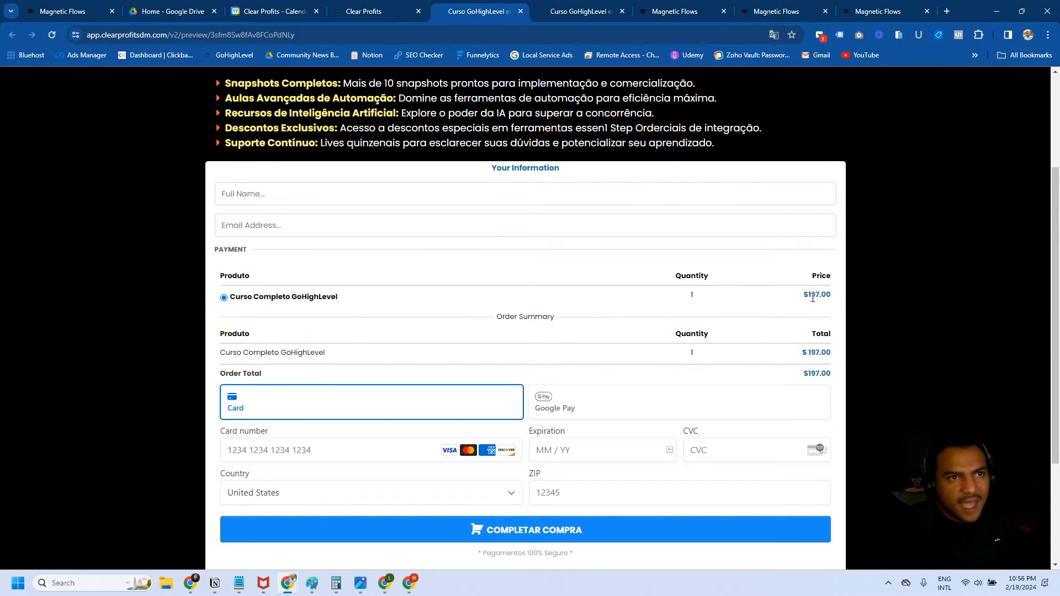
scroll(580, 359, "down", 3)
scroll(560, 348, "up", 5)
scroll(762, 337, "down", 4)
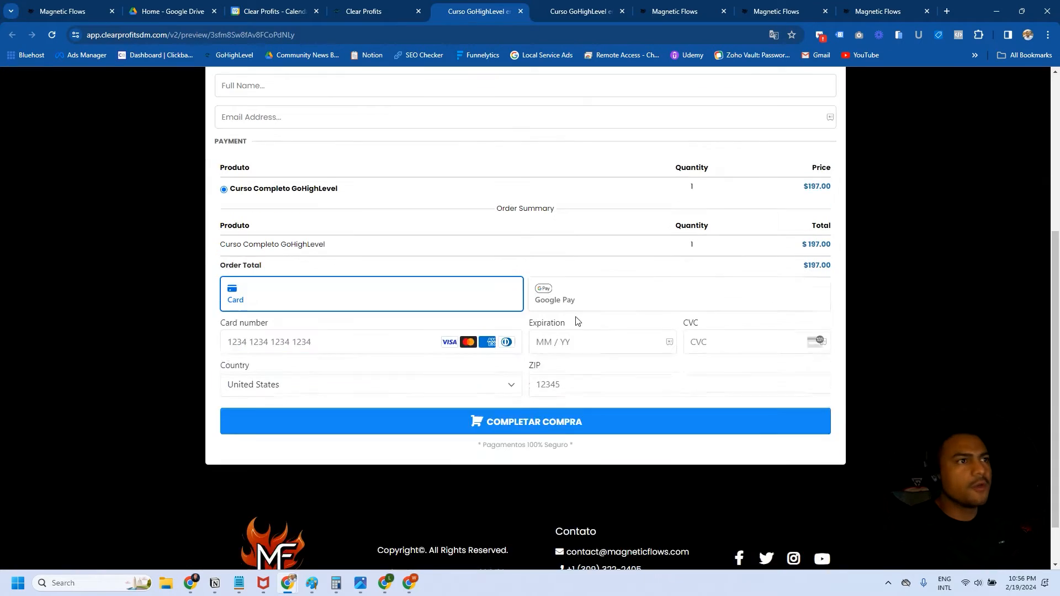
scroll(552, 402, "up", 2)
scroll(622, 262, "down", 1)
scroll(623, 261, "up", 2)
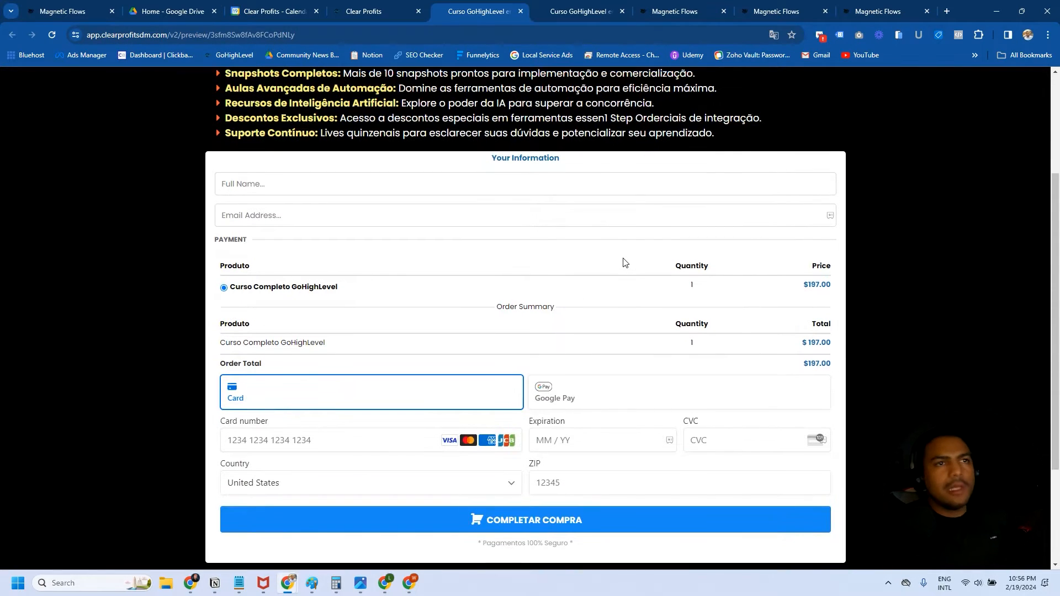
scroll(651, 274, "down", 2)
scroll(611, 254, "up", 2)
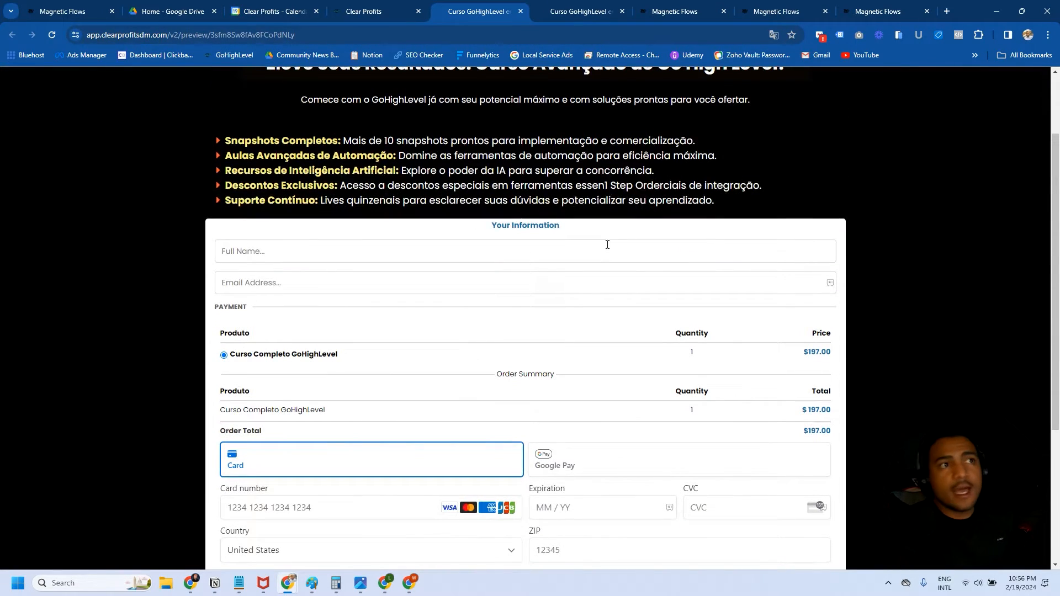
Return to the course offers in Memberships and view the checkout link of the Curso Completo GoHighLevel offer
left_click(359, 10)
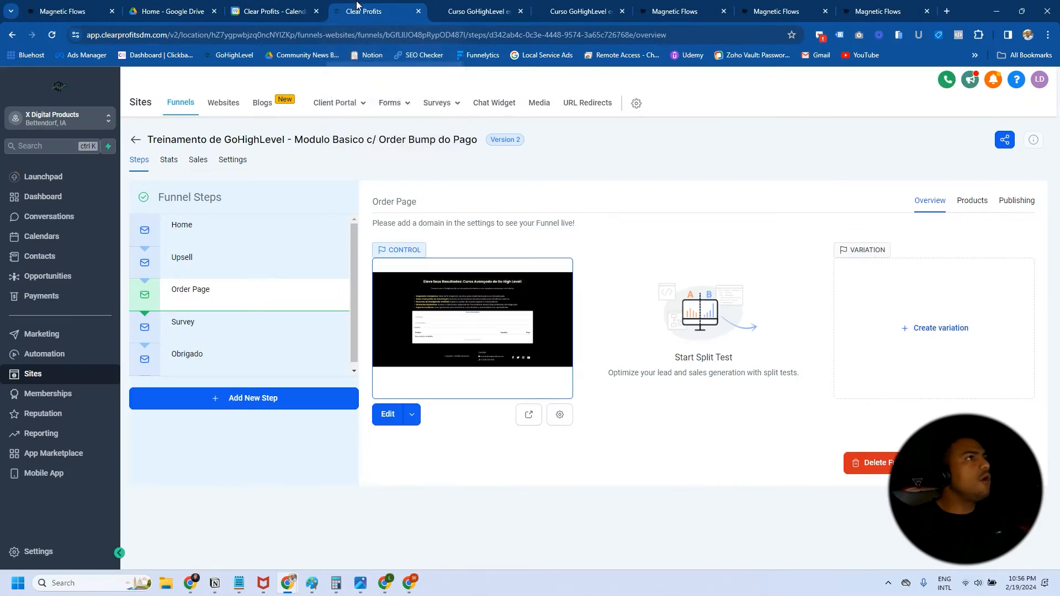
left_click(99, 394)
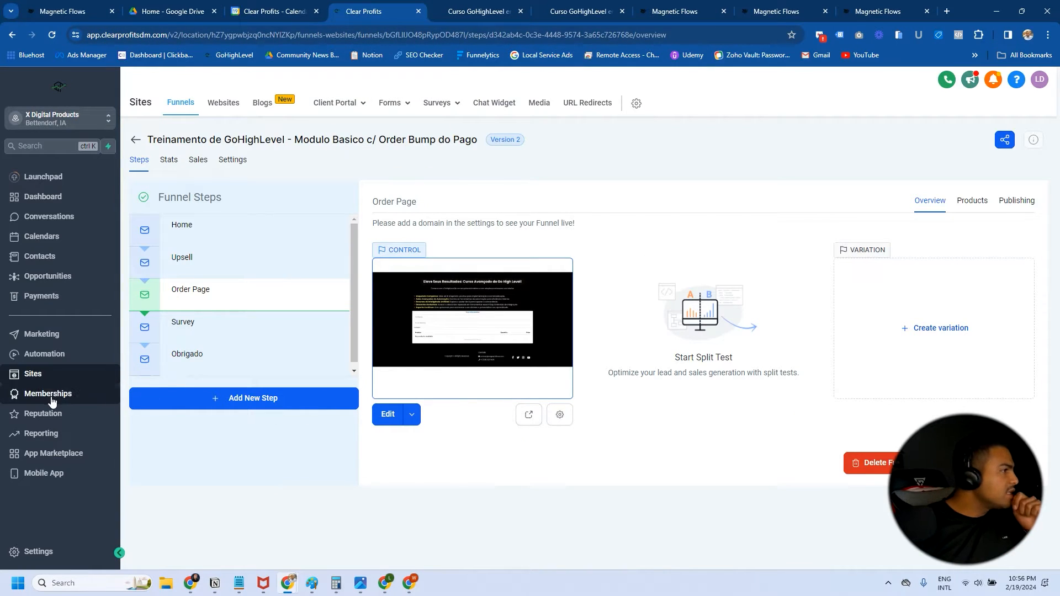
mouse_move(229, 104)
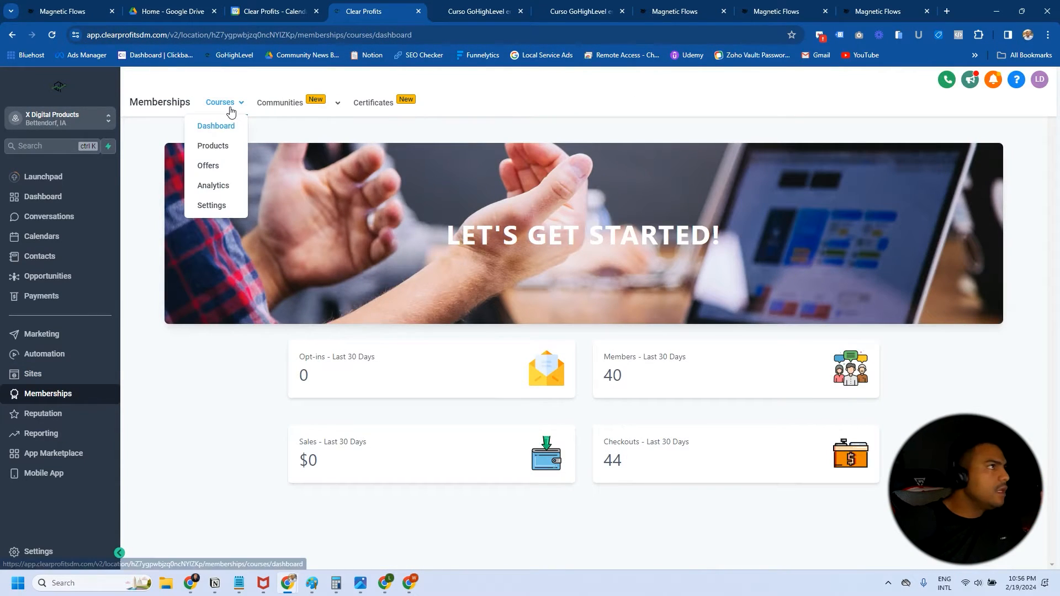
left_click(207, 171)
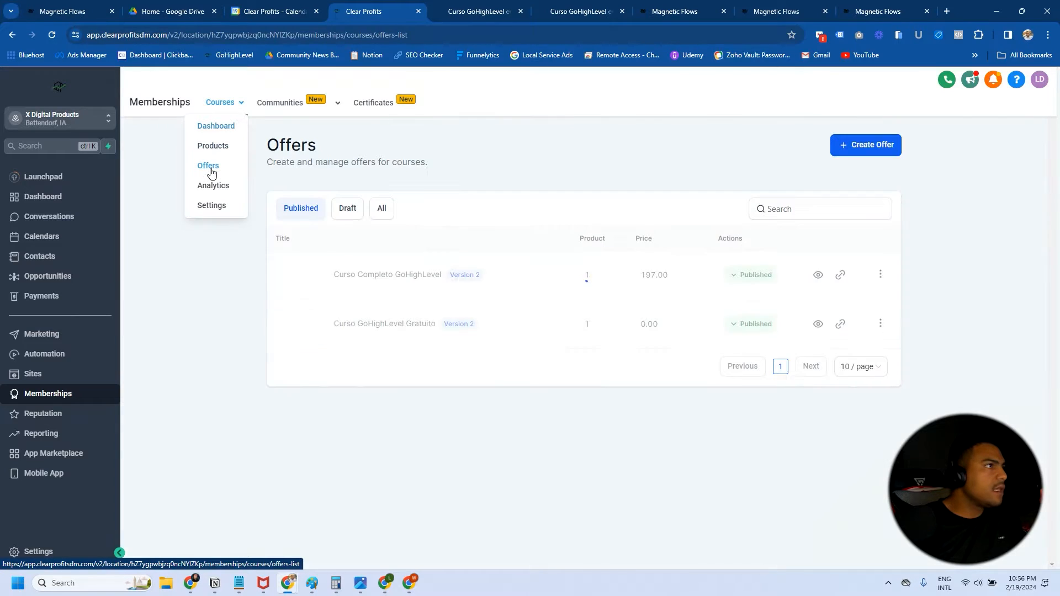
left_click(839, 274)
triple_click(540, 334)
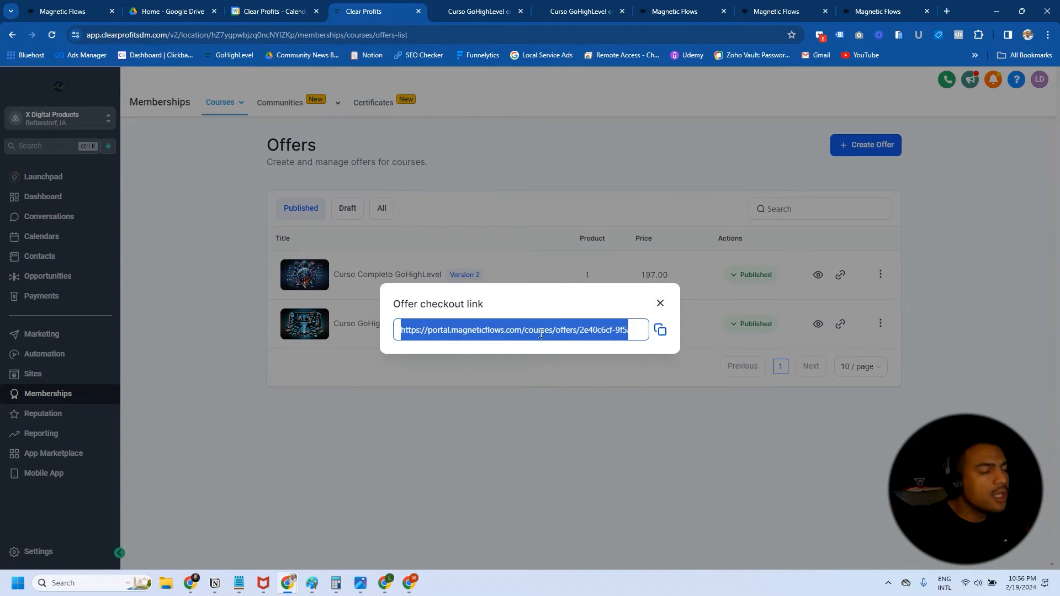
left_click(659, 303)
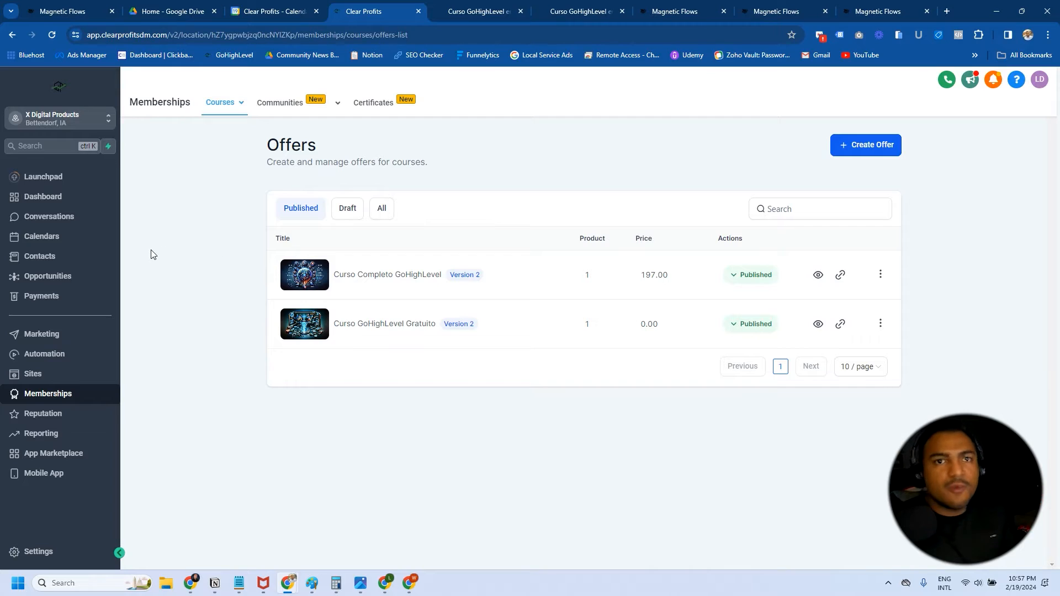
Open GHL Restaurant Snapshot Funnel in the Low Ticket Products folder and review its stats, especially the Checkout Page's sales amount
left_click(30, 373)
left_click(300, 366)
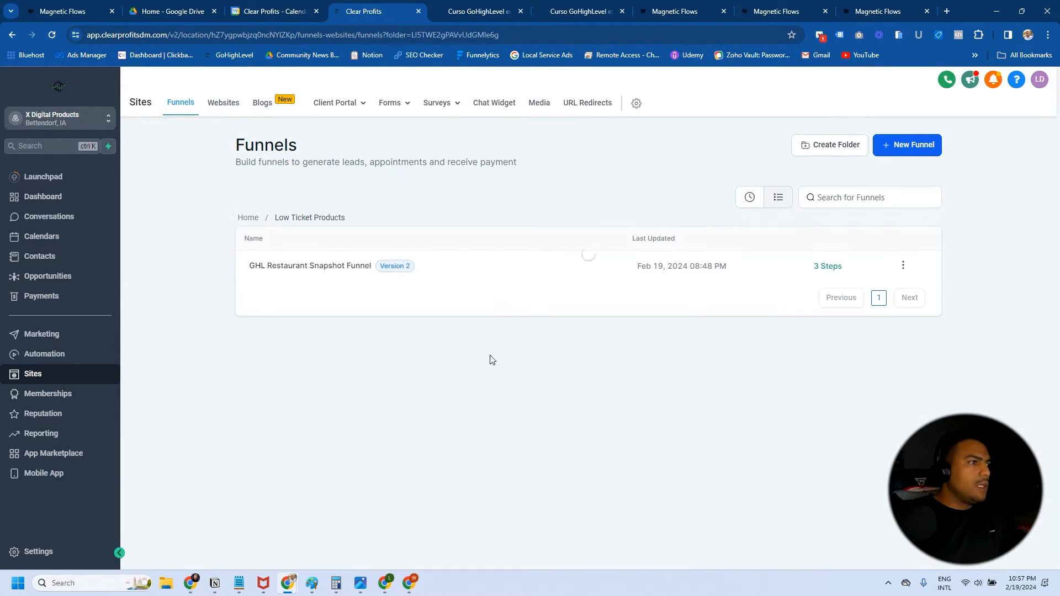
left_click(303, 267)
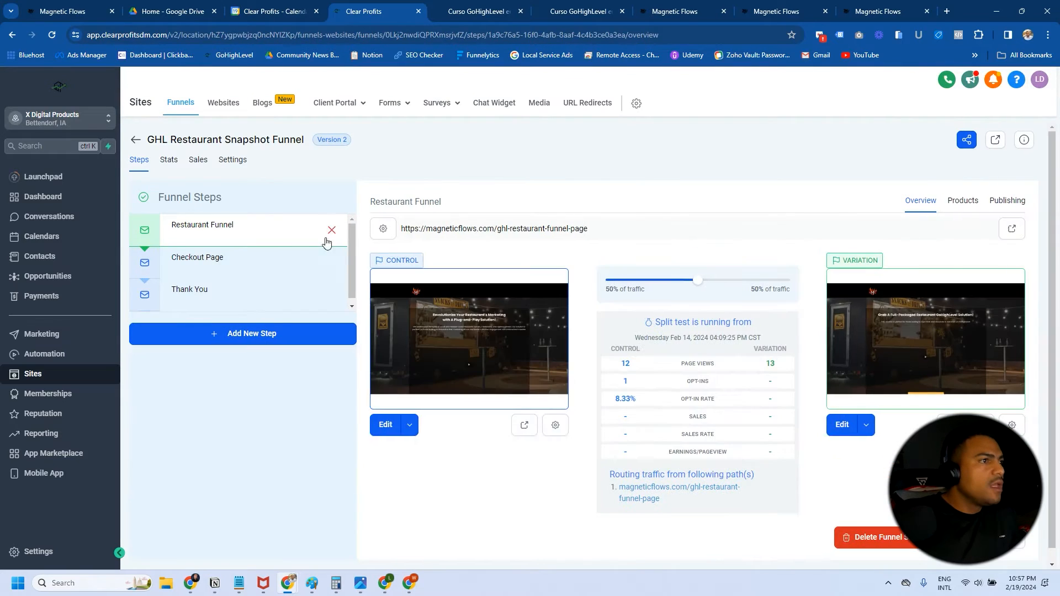
left_click(168, 161)
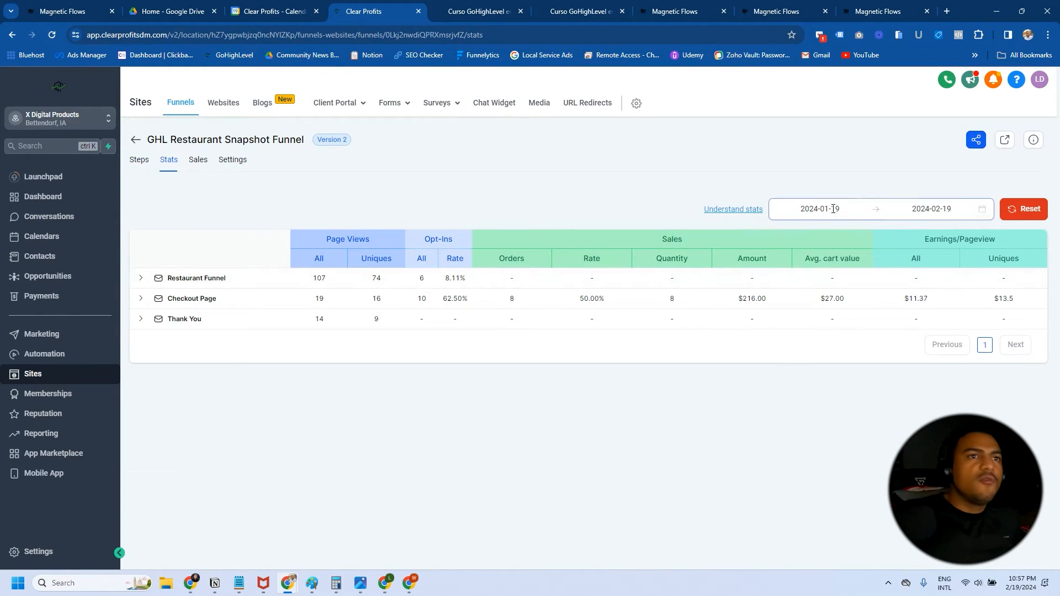
double_click(775, 301)
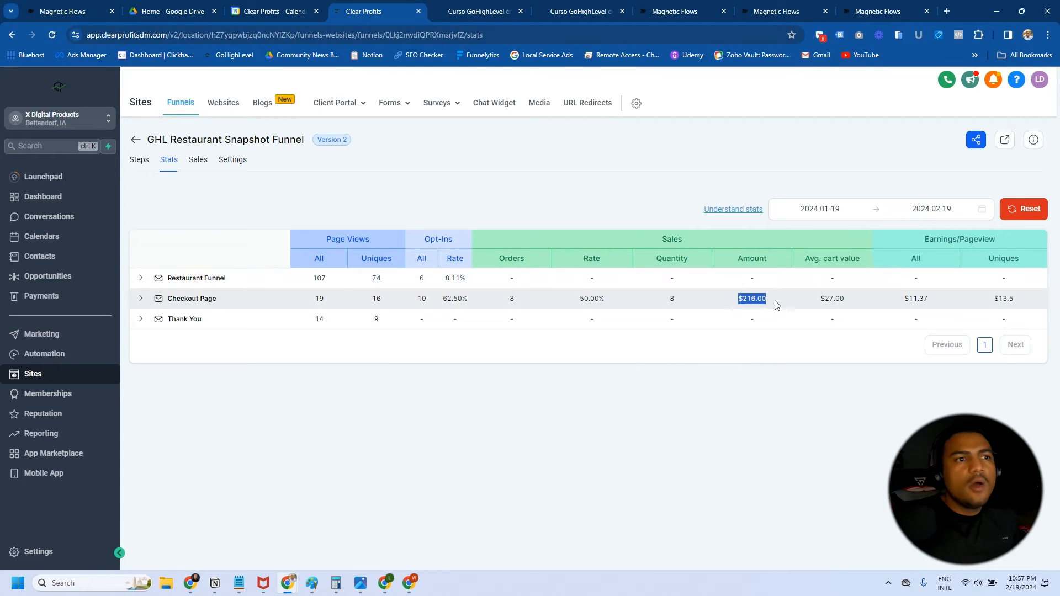
left_click(639, 377)
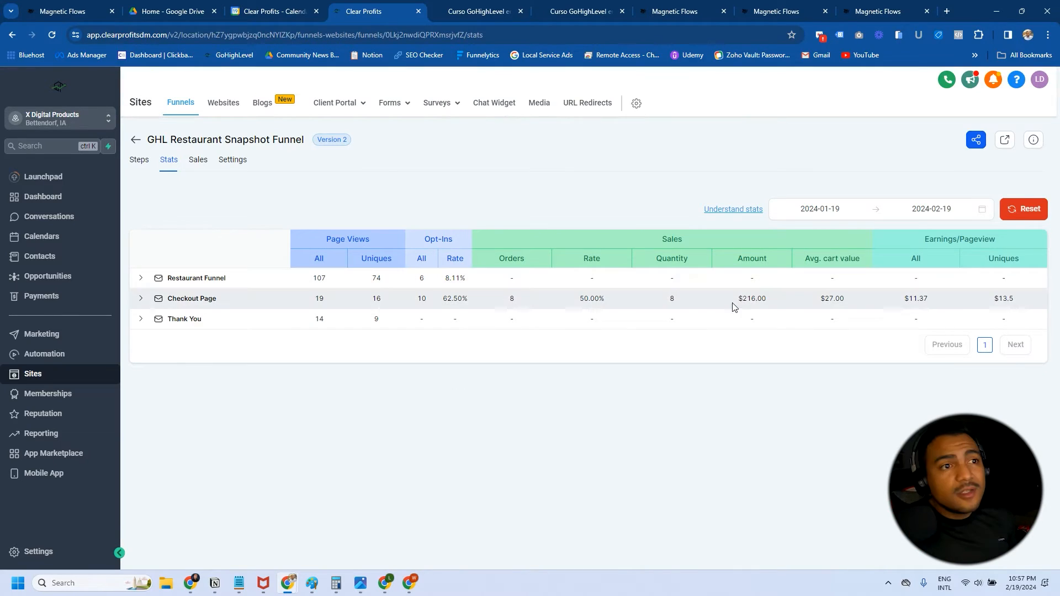
left_click(700, 395)
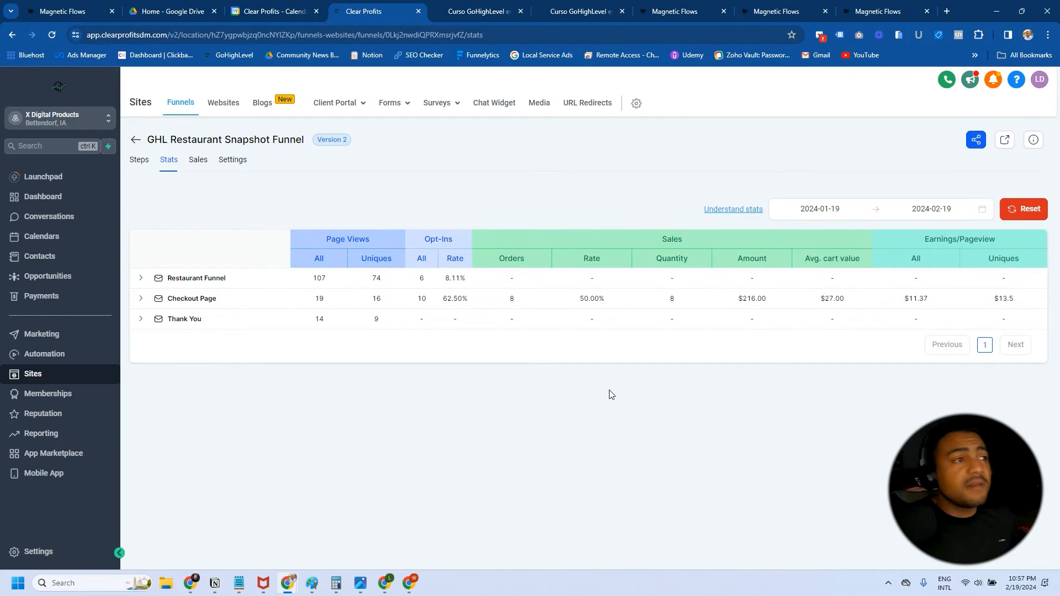